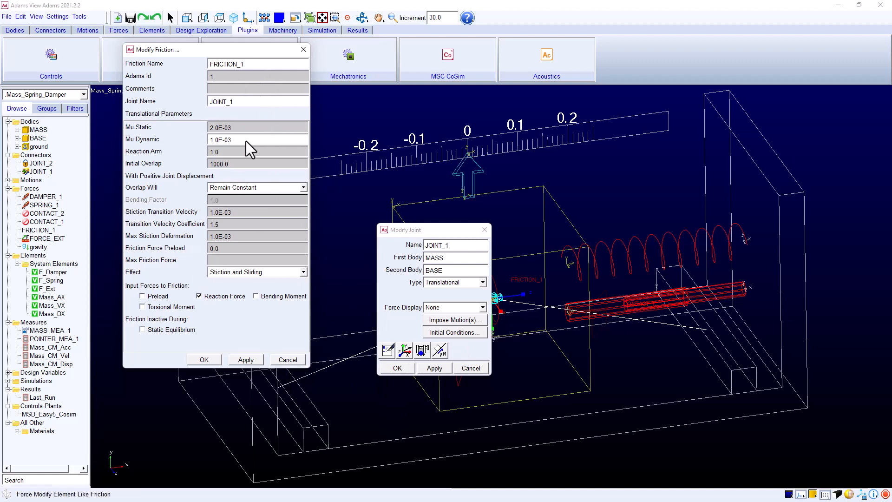
- Set the effect of FRICTION_1 on JOINT_1 to Stiction and Sliding, and accept the friction and joint settings
{"action": "left_click_drag", "start_coordinate": [249, 127], "coordinate": [208, 129]}
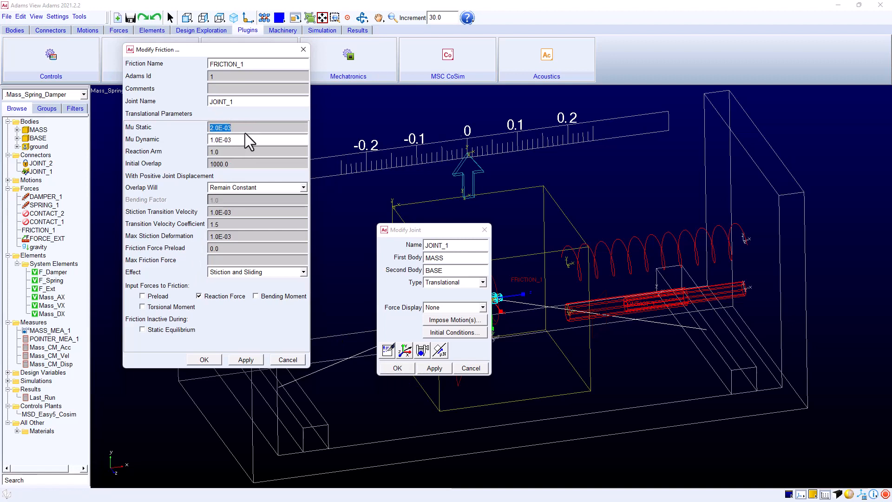
{"action": "left_click", "coordinate": [234, 139]}
{"action": "left_click", "coordinate": [234, 272]}
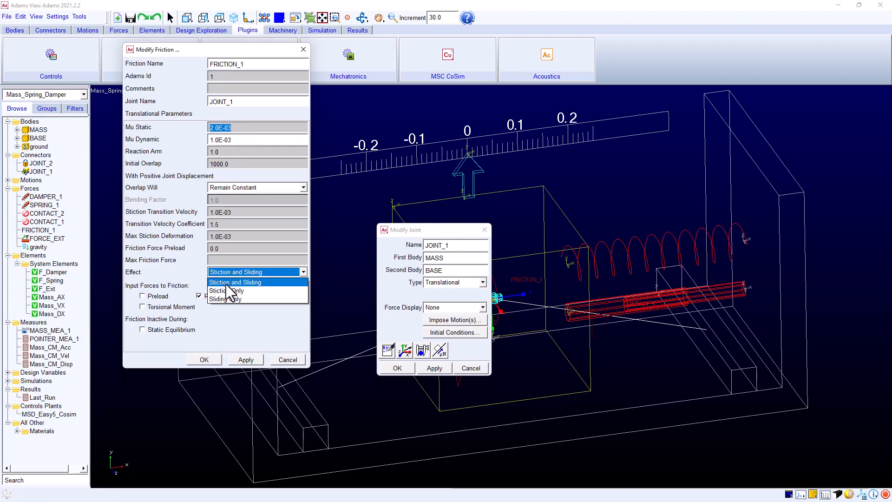
{"action": "left_click", "coordinate": [255, 283]}
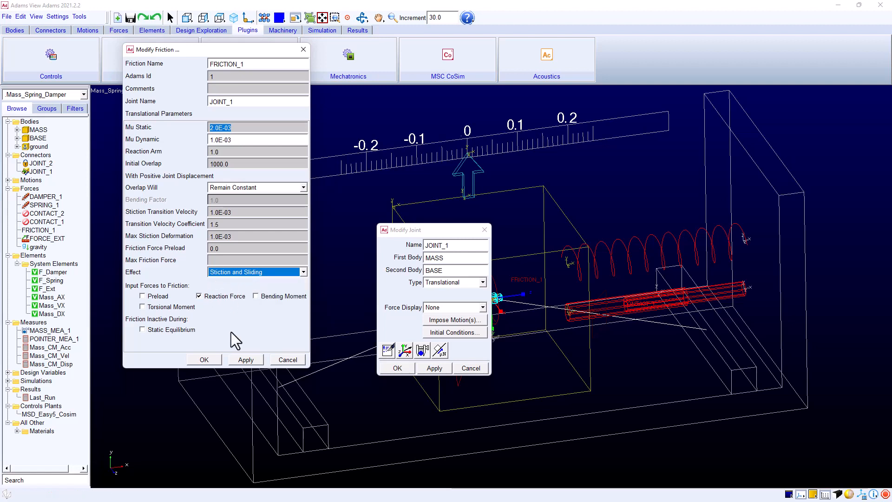
{"action": "left_click", "coordinate": [207, 360]}
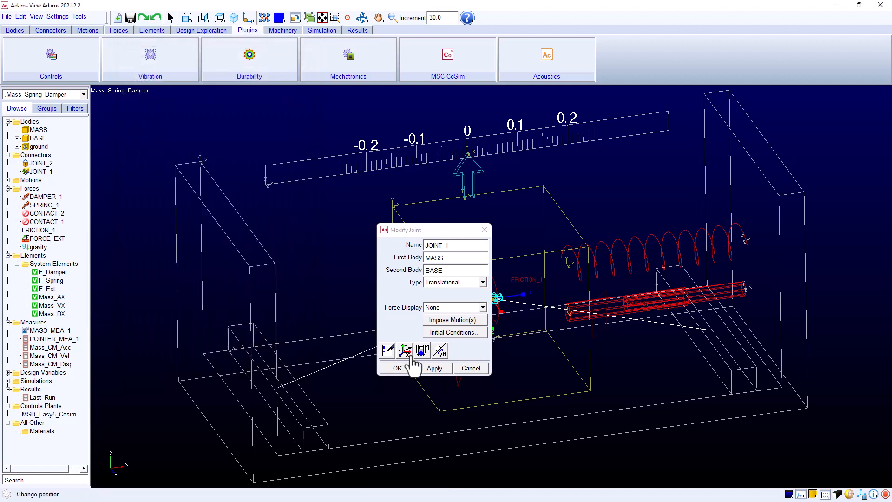
{"action": "left_click", "coordinate": [398, 368]}
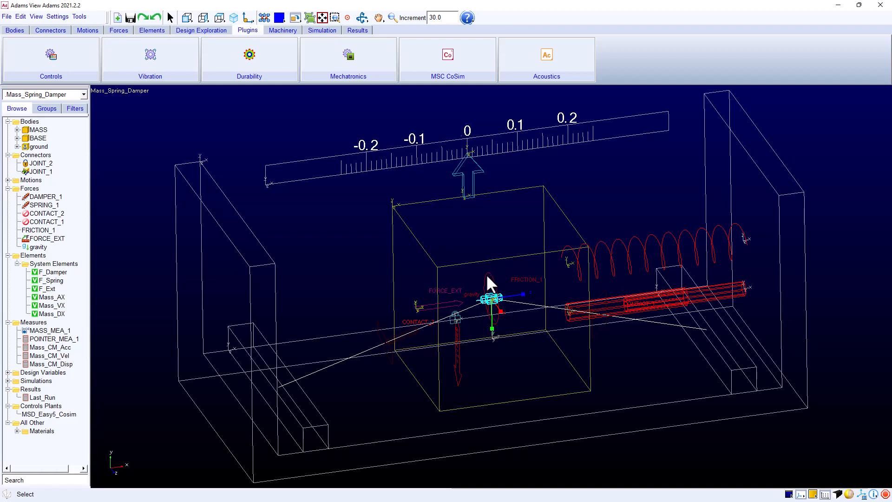
- Export the existing controls plant MSD_Easy5_Cosim for Easy5 with the Controls plugin and dismiss the message window
{"action": "left_click", "coordinate": [53, 55]}
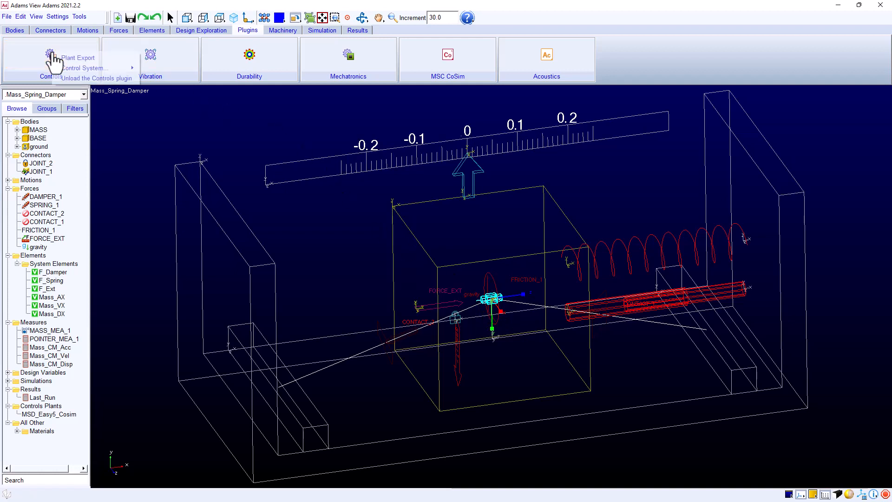
{"action": "left_click", "coordinate": [77, 59]}
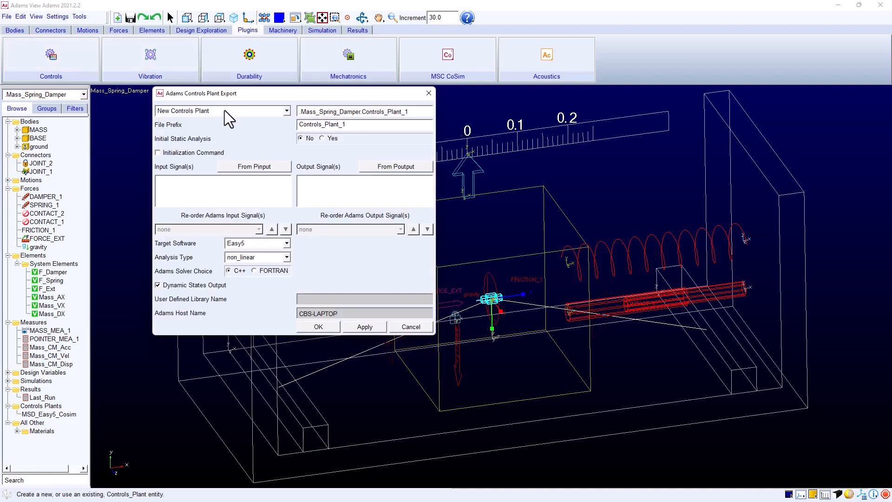
{"action": "left_click", "coordinate": [284, 112]}
{"action": "left_click", "coordinate": [197, 129]}
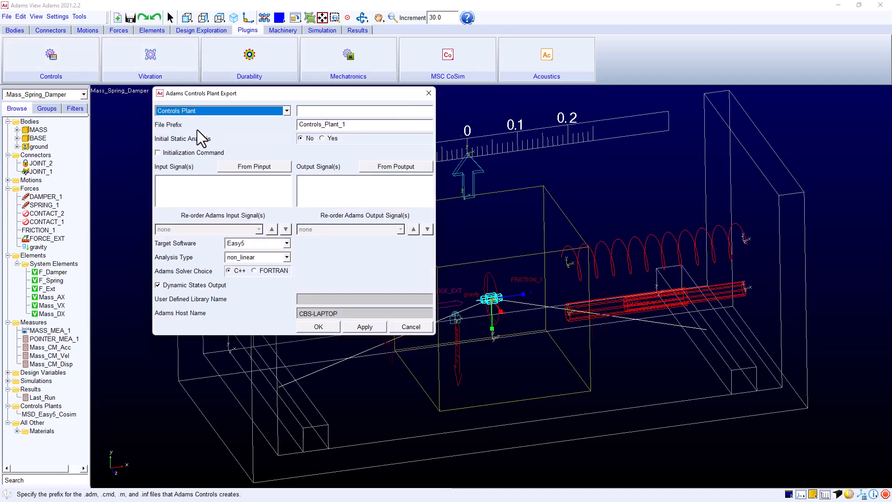
{"action": "right_click", "coordinate": [321, 111]}
{"action": "mouse_move", "coordinate": [338, 112]}
{"action": "mouse_move", "coordinate": [404, 138]}
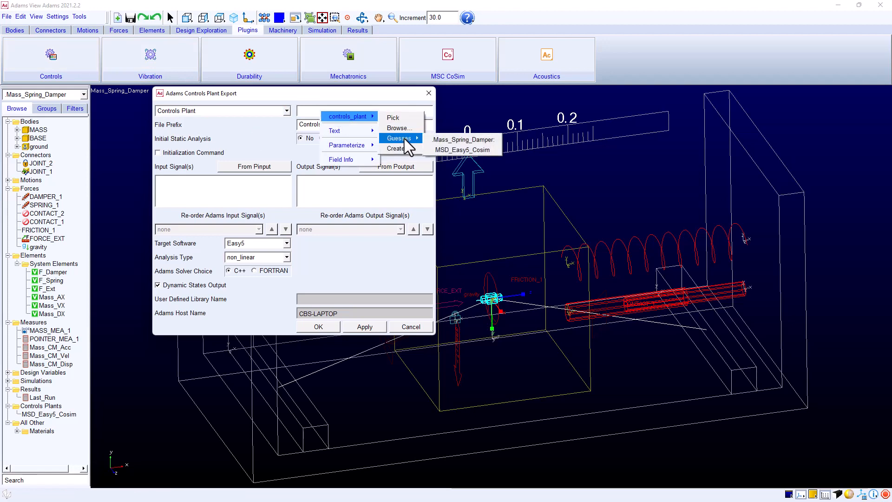
{"action": "left_click", "coordinate": [470, 150]}
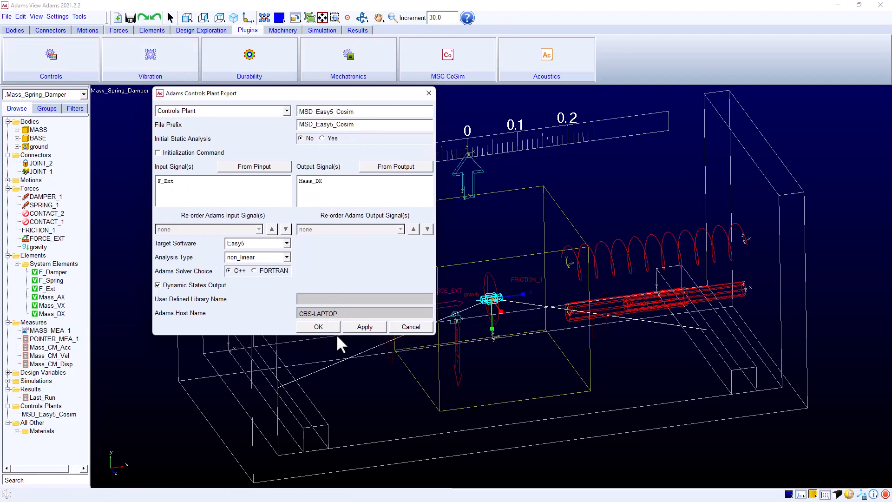
{"action": "left_click", "coordinate": [319, 327]}
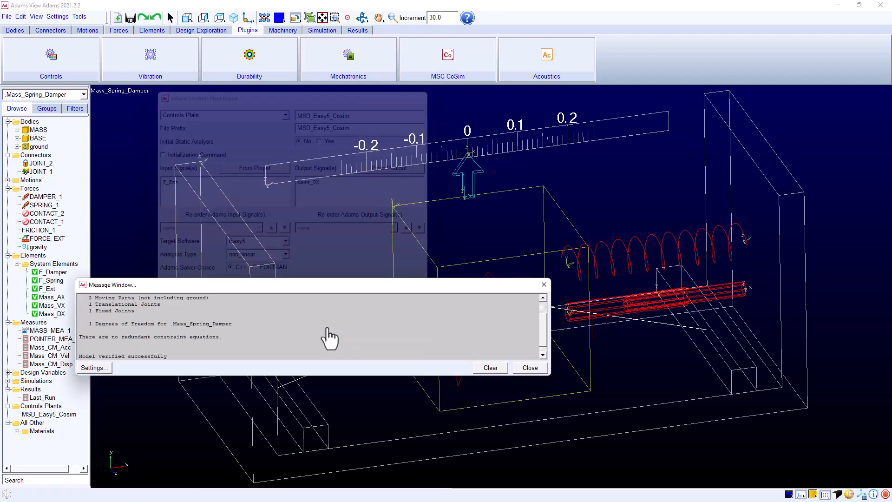
{"action": "left_click", "coordinate": [531, 369]}
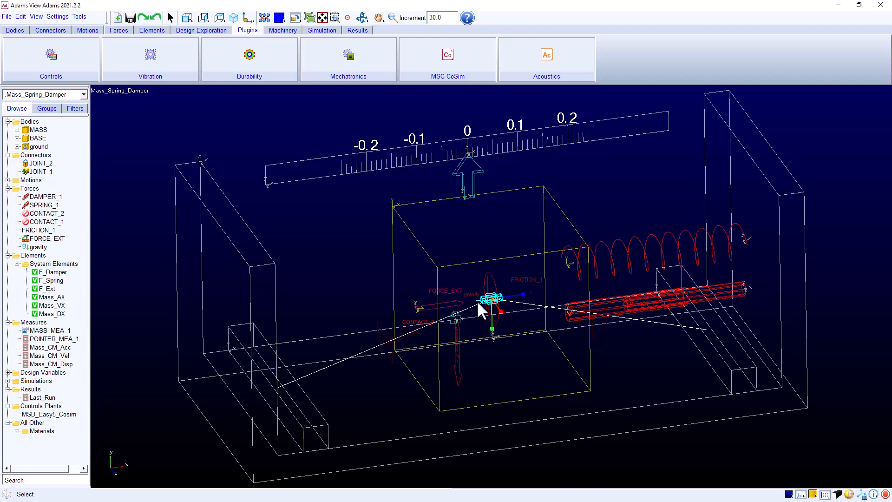
- Repeat the MSD_Easy5_Cosim plant export with its existing settings and close the verification messages
{"action": "left_click", "coordinate": [53, 56]}
{"action": "left_click", "coordinate": [84, 61]}
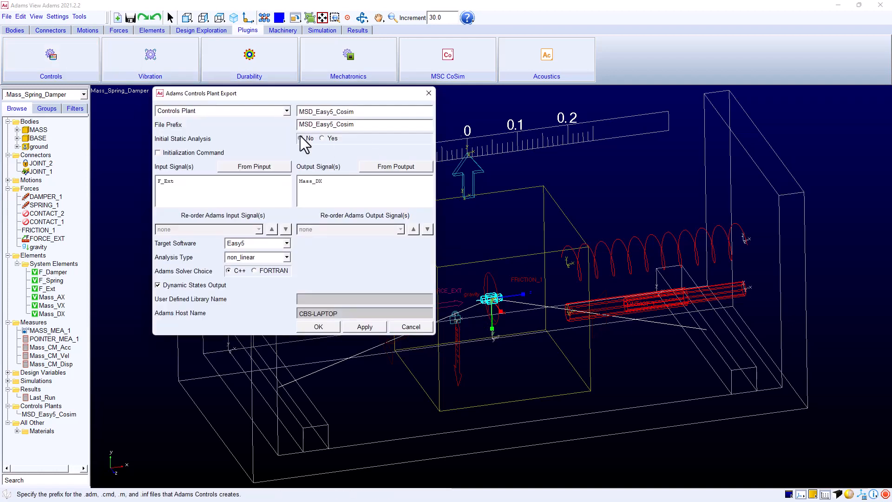
{"action": "left_click", "coordinate": [327, 327]}
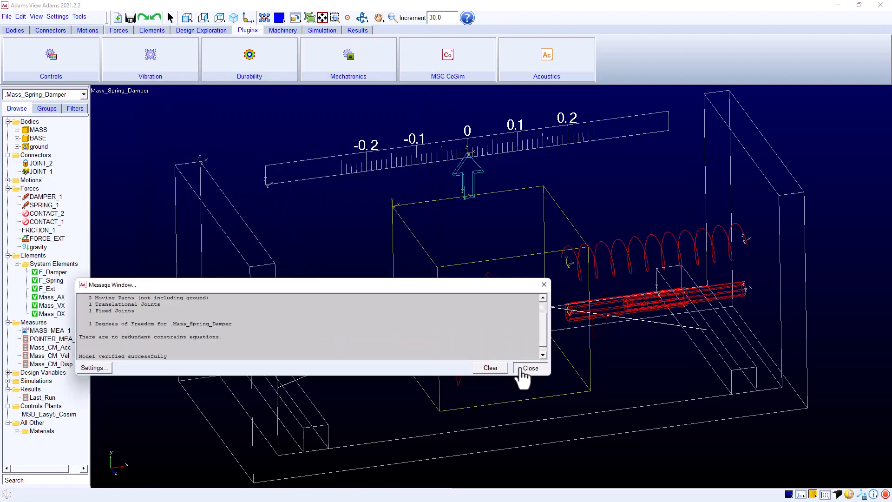
{"action": "left_click", "coordinate": [522, 369]}
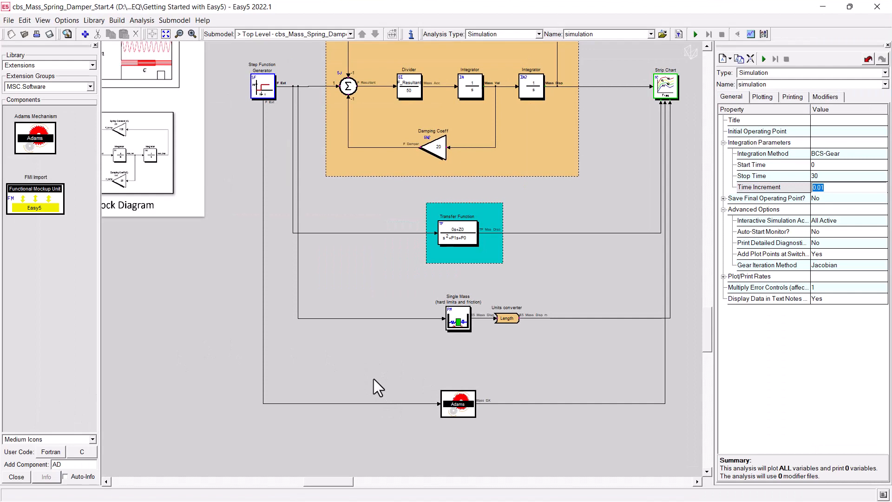
- Switch to Easy5 and set the Single Mass component's dynamic Coulomb friction force PCF_PM to =0.001*50*9.81
{"action": "double_click", "coordinate": [454, 325]}
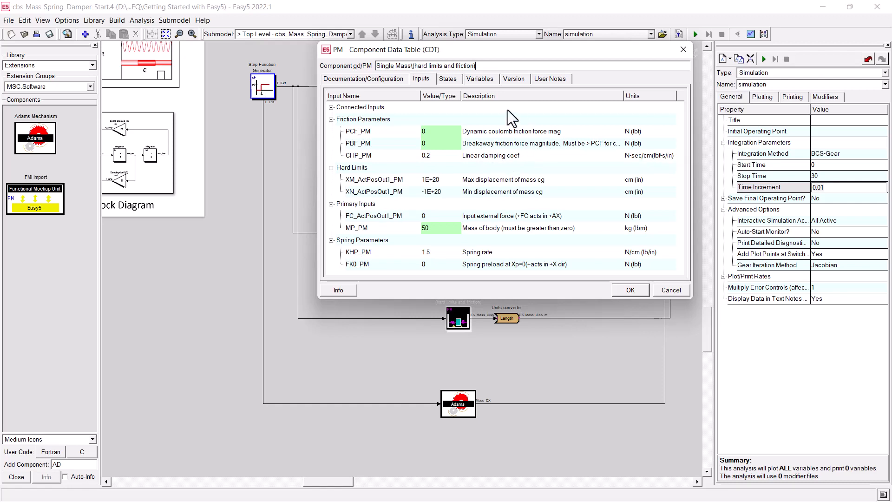
{"action": "left_click_drag", "start_coordinate": [500, 53], "coordinate": [456, 52]}
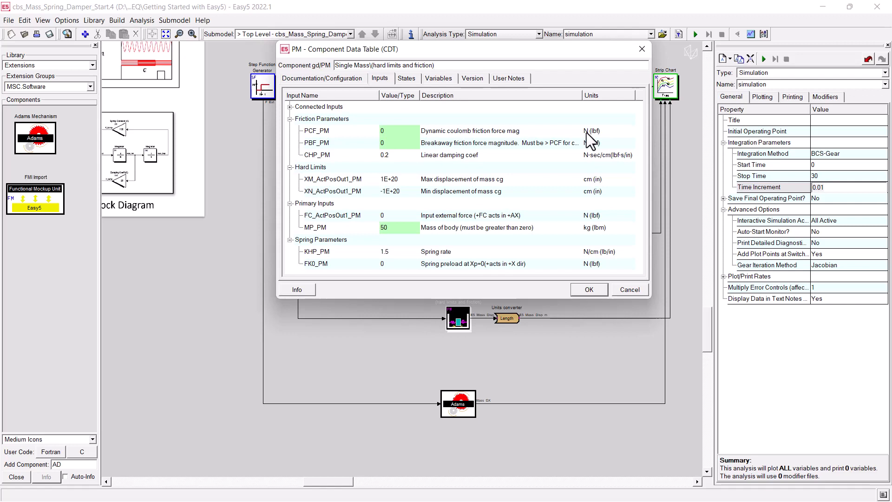
{"action": "left_click", "coordinate": [403, 132]}
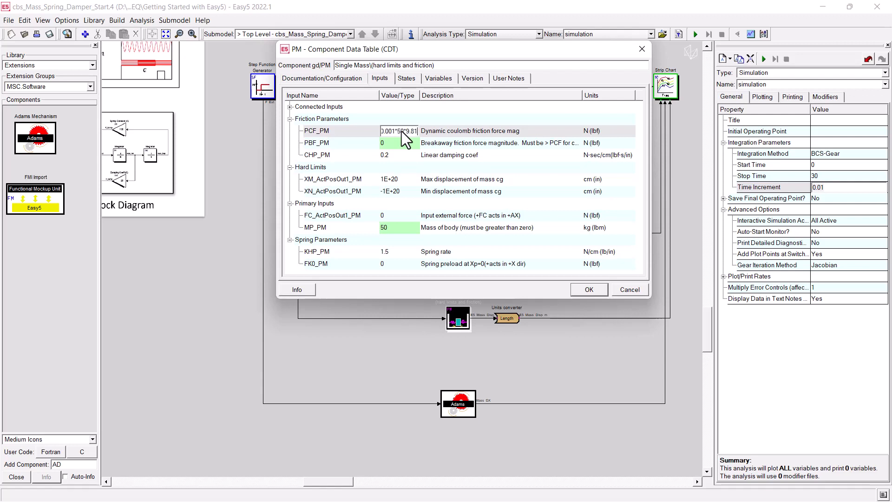
{"action": "key", "text": "Return"}
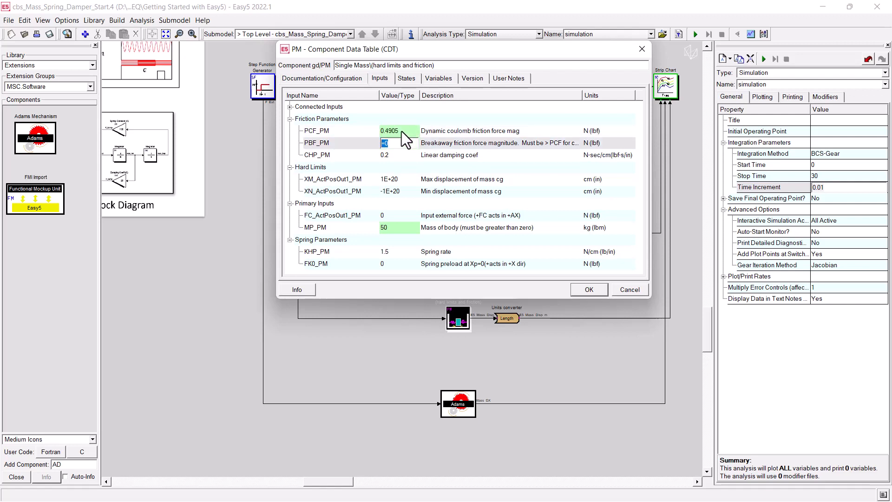
{"action": "left_click", "coordinate": [391, 131]}
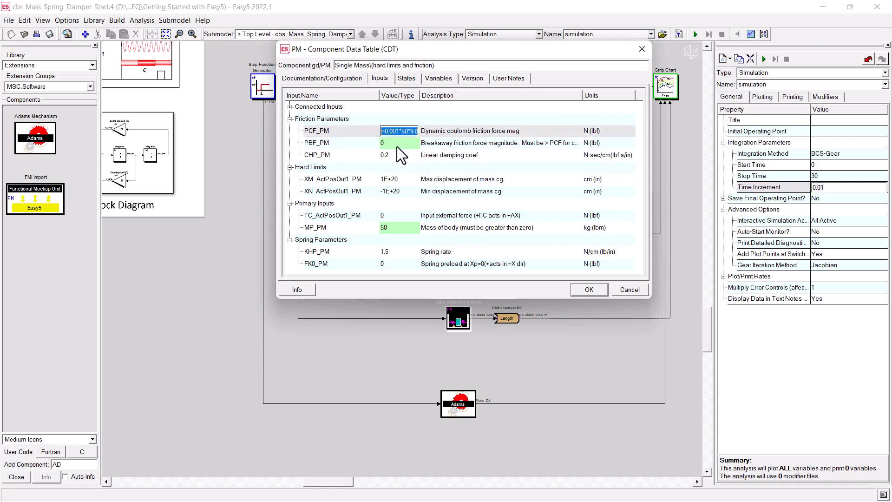
{"action": "left_click", "coordinate": [361, 130]}
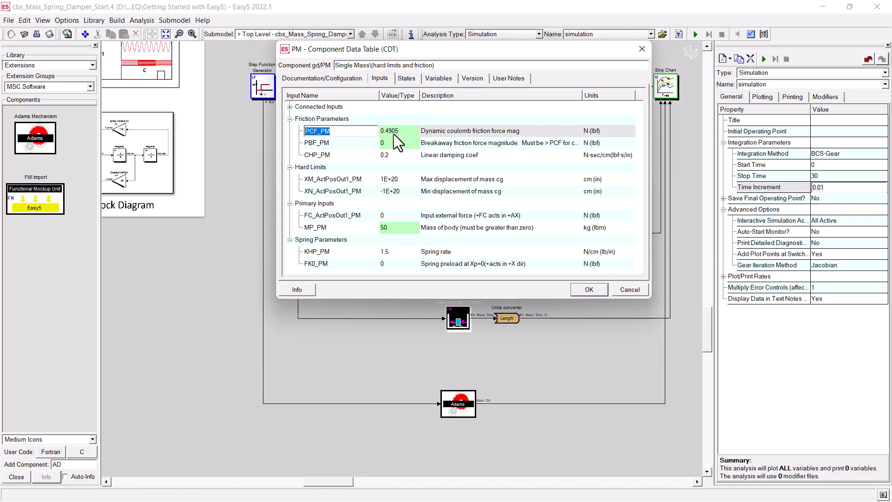
- Set the Single Mass component's breakaway friction force PBF_PM to 0.981 N, entered as a product formula
{"action": "left_click", "coordinate": [398, 146]}
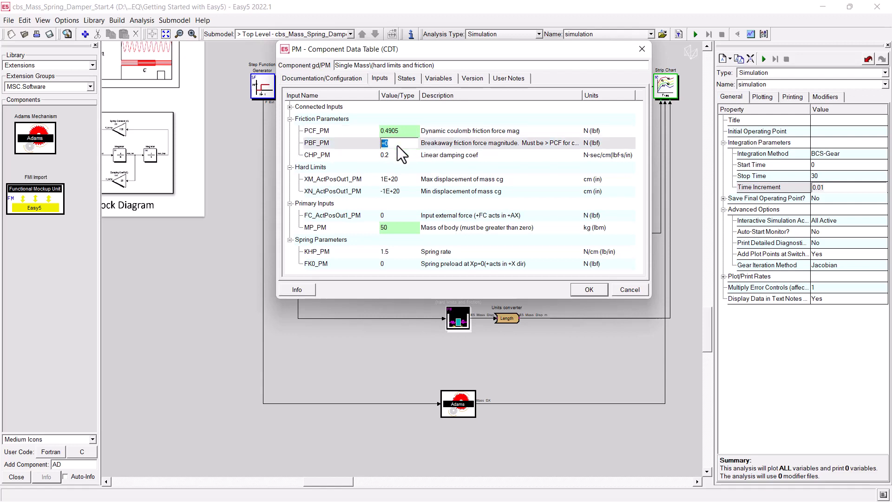
{"action": "type", "text": "=0.00250*981"}
{"action": "key", "text": "Home"}
{"action": "key", "text": "Return"}
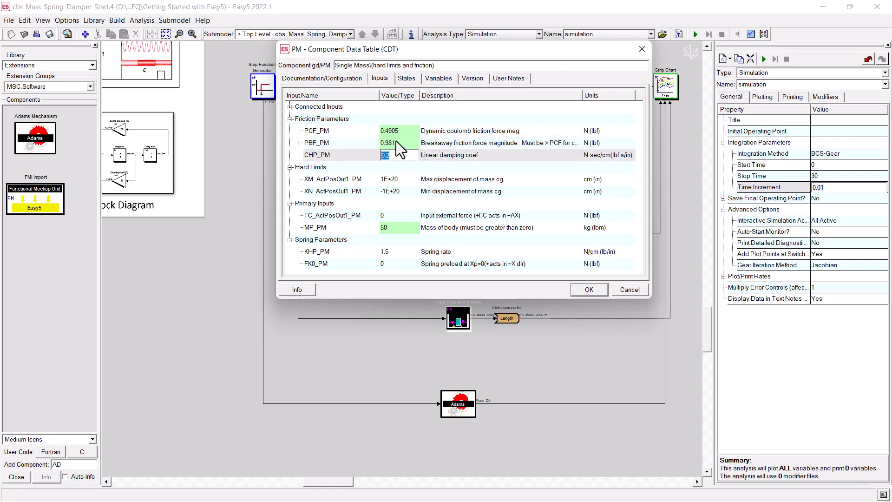
{"action": "left_click", "coordinate": [352, 143]}
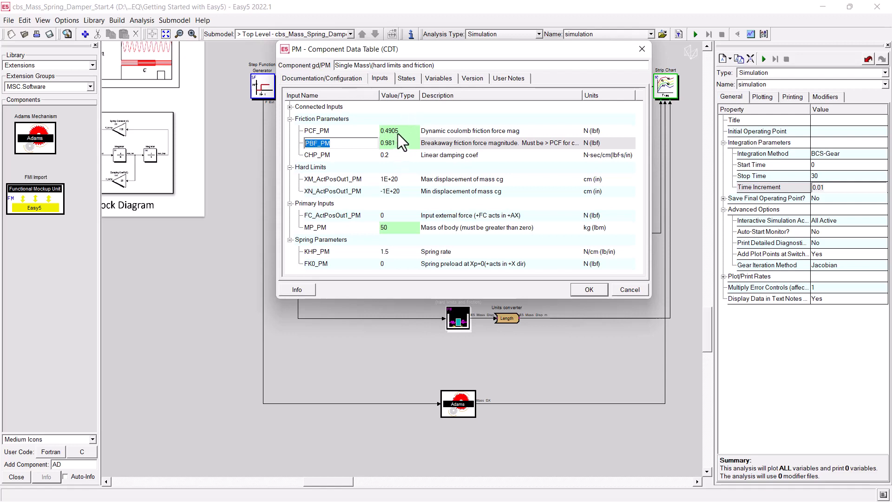
- Try Smooth approximation as the Single Mass non-linear friction formulation and examine its force versus velocity description
{"action": "left_click", "coordinate": [335, 78]}
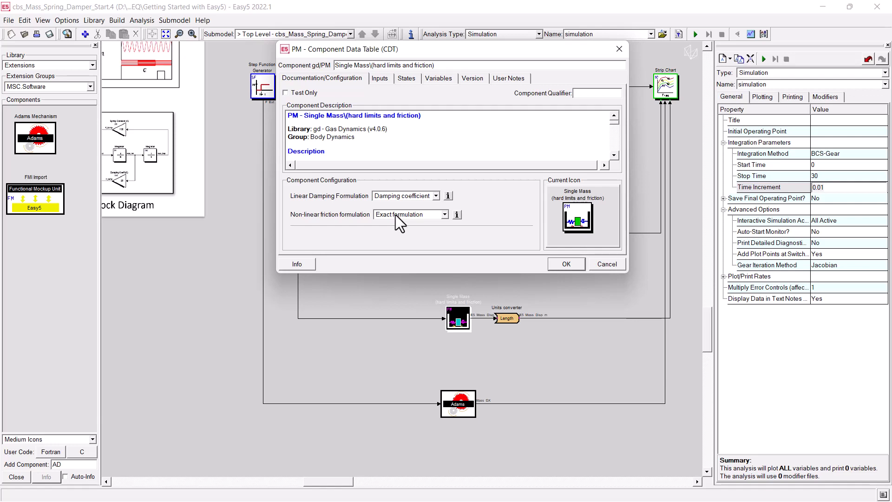
{"action": "left_click", "coordinate": [445, 214]}
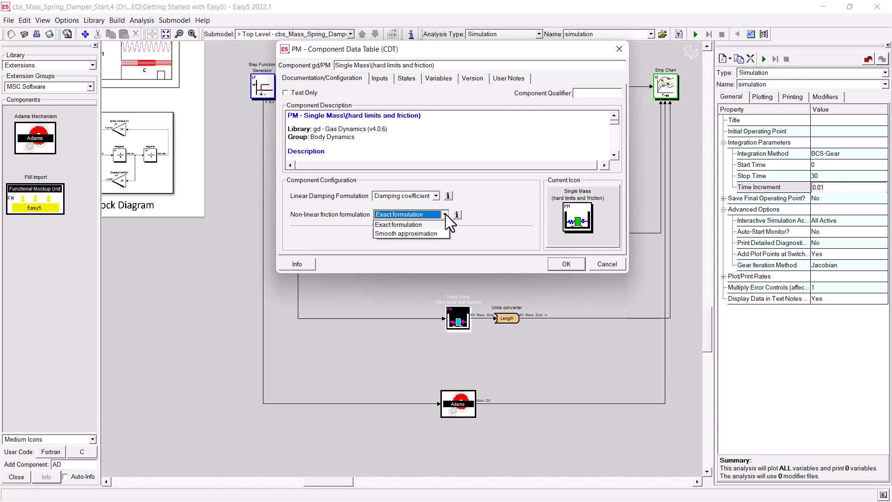
{"action": "left_click", "coordinate": [401, 236]}
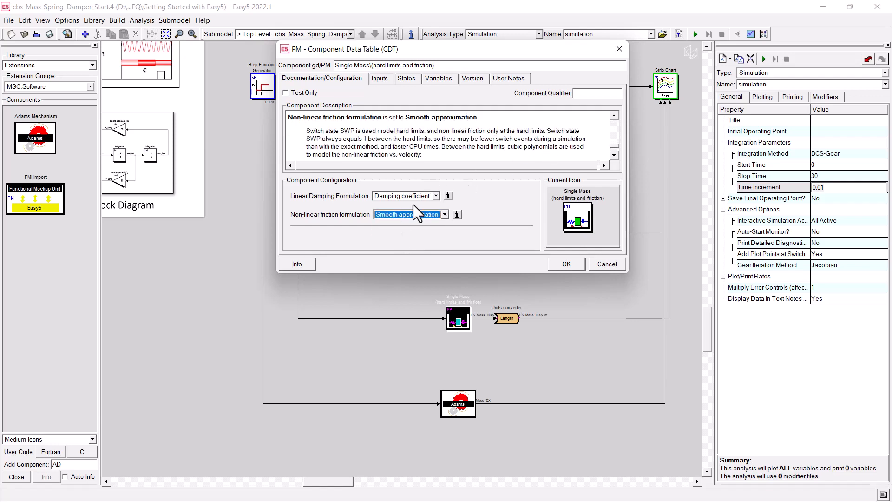
{"action": "left_click", "coordinate": [579, 125]}
{"action": "scroll", "coordinate": [457, 127], "scroll_direction": "down", "scroll_amount": 10}
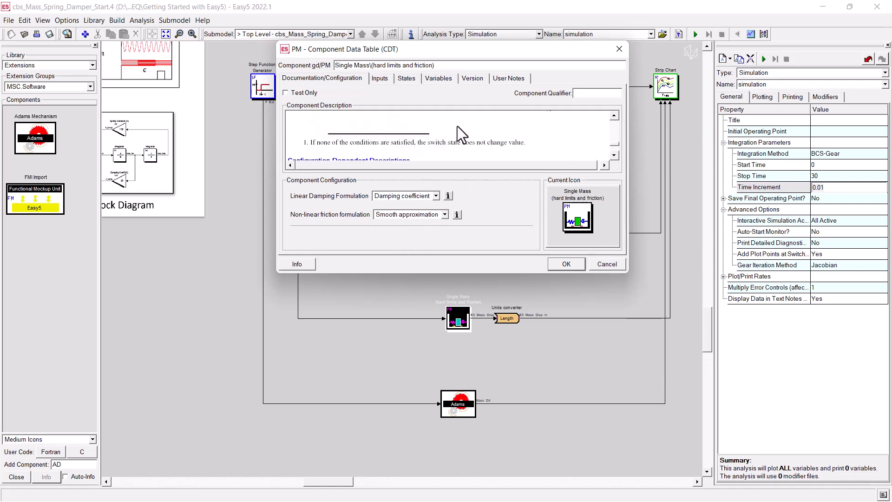
{"action": "scroll", "coordinate": [453, 142], "scroll_direction": "down", "scroll_amount": 3}
{"action": "left_click_drag", "start_coordinate": [490, 274], "coordinate": [490, 410]}
{"action": "left_click_drag", "start_coordinate": [619, 233], "coordinate": [612, 273]}
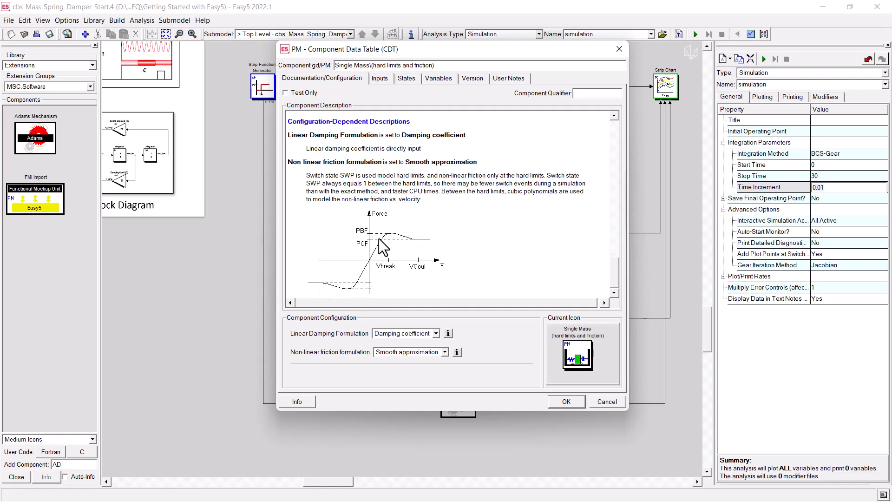
- Set the non-linear friction formulation to Exact formulation and confirm the Single Mass component's settings
{"action": "left_click", "coordinate": [445, 352]}
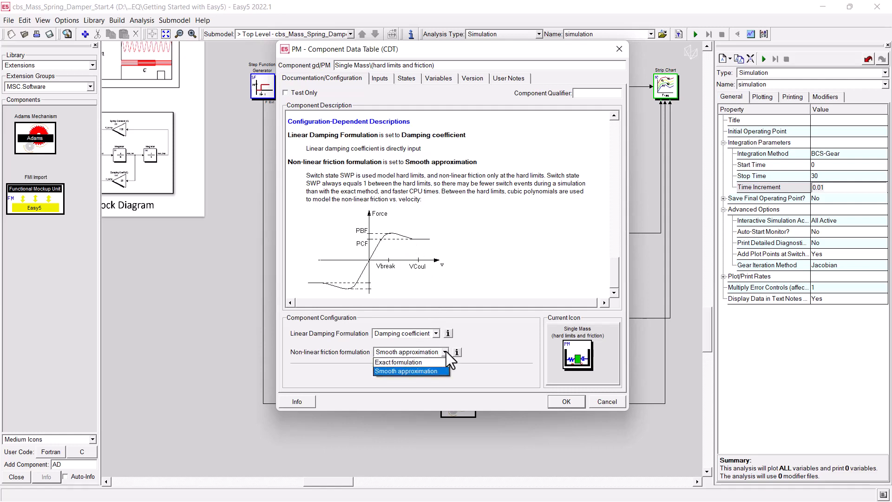
{"action": "left_click", "coordinate": [412, 364]}
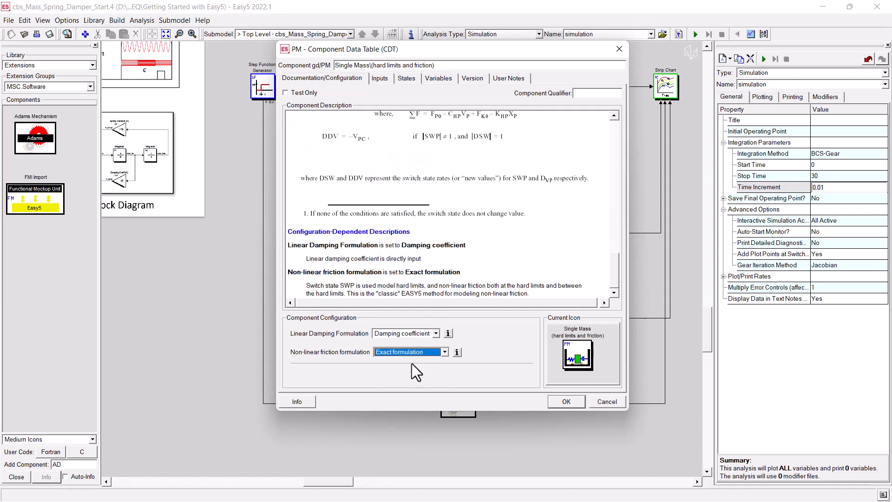
{"action": "left_click_drag", "start_coordinate": [465, 46], "coordinate": [393, 40]}
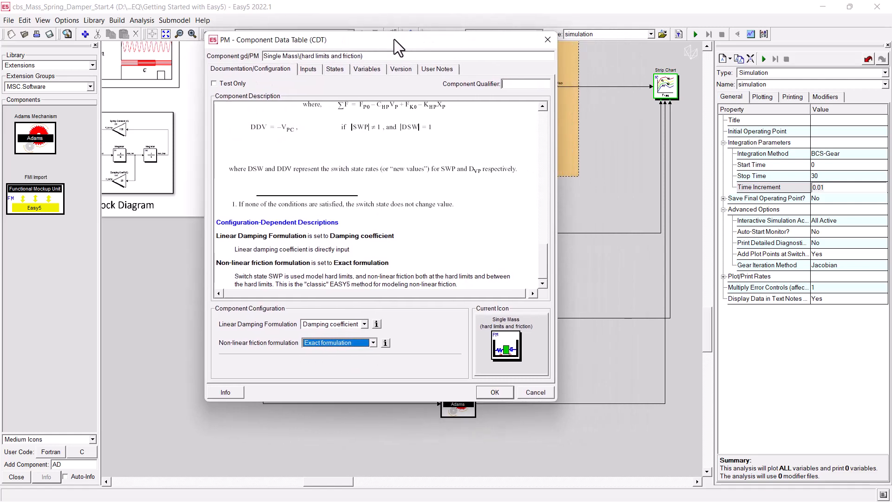
{"action": "left_click", "coordinate": [501, 392]}
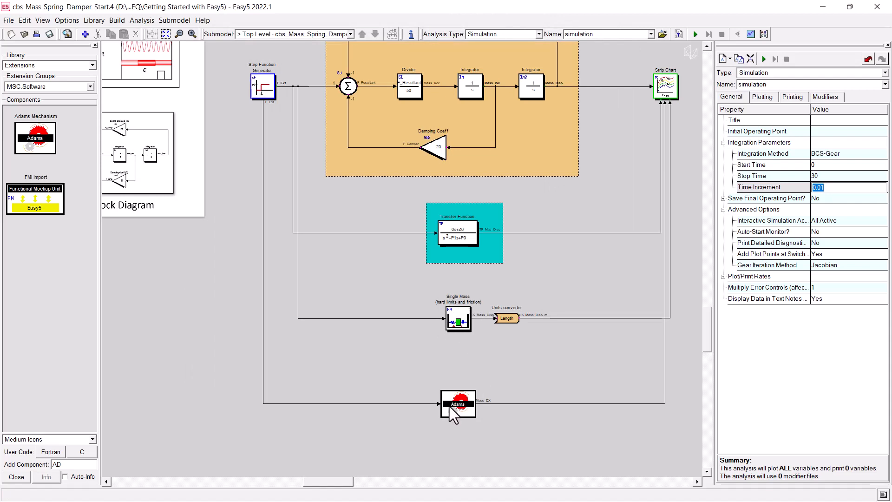
- Run the simulation analysis with the Adams co-simulation and dismiss the Adams message window
{"action": "left_click", "coordinate": [763, 58]}
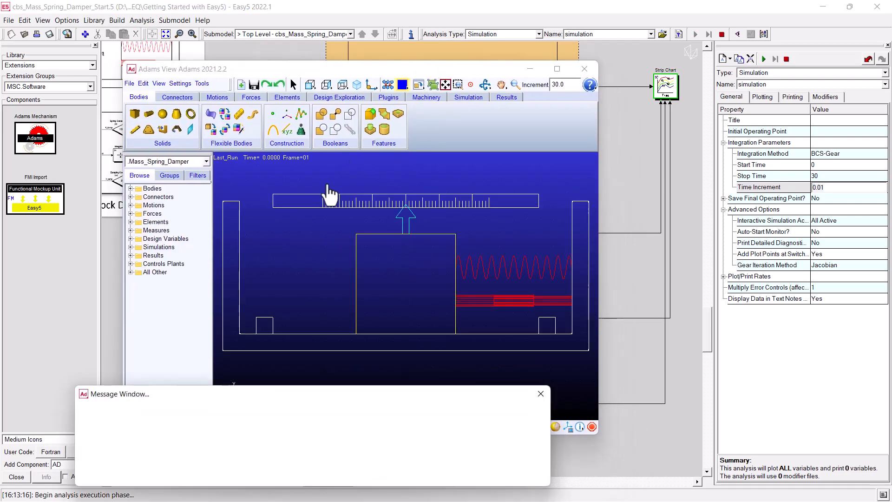
{"action": "left_click", "coordinate": [540, 394]}
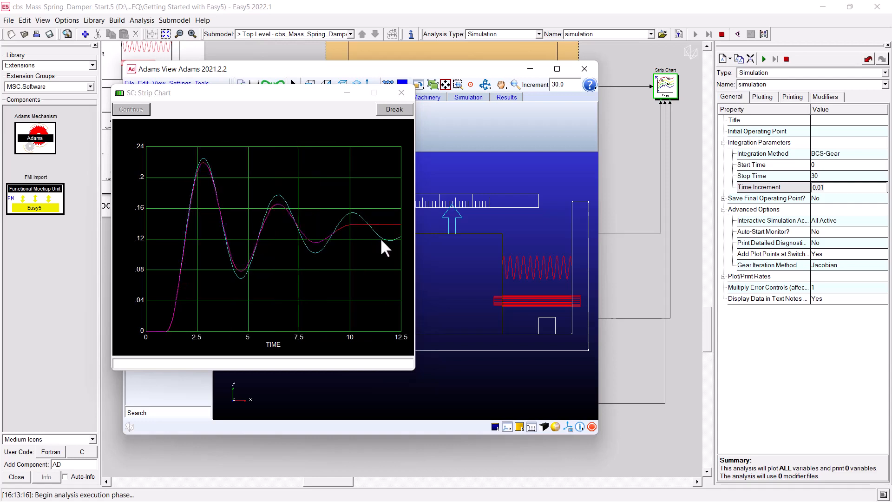
- Stop the running simulation analysis and open its results in the EASY5 Plotter
{"action": "left_click", "coordinate": [786, 60]}
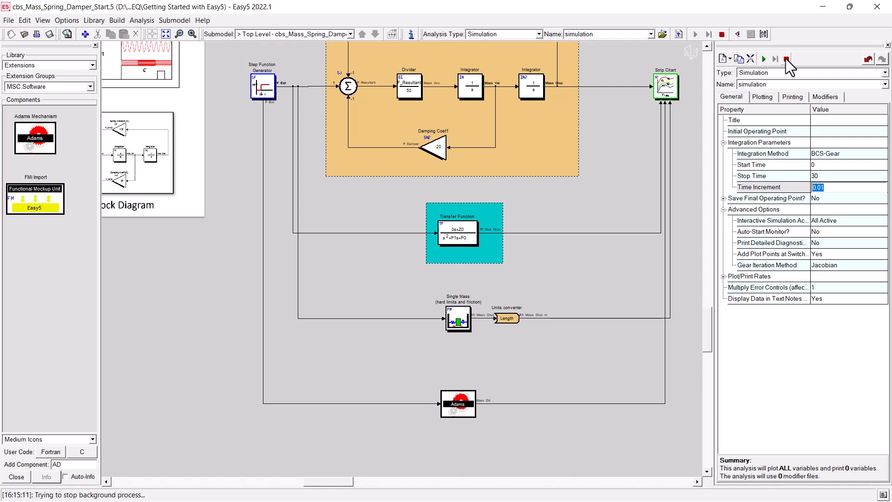
{"action": "left_click", "coordinate": [751, 34]}
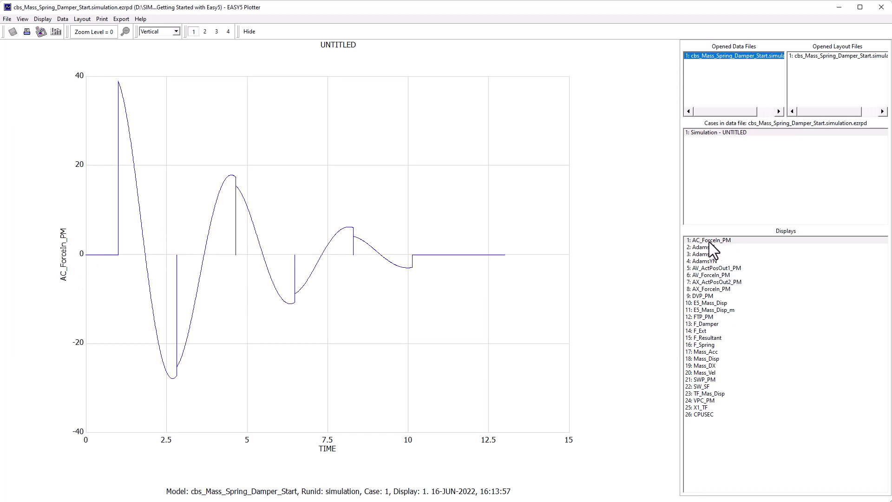
- Examine the AC_ForceIn_PM acceleration curve closely between about 4.4 and 5.4 s, and return to the full plot
{"action": "left_click", "coordinate": [238, 180]}
{"action": "left_click_drag", "start_coordinate": [238, 181], "coordinate": [256, 281]}
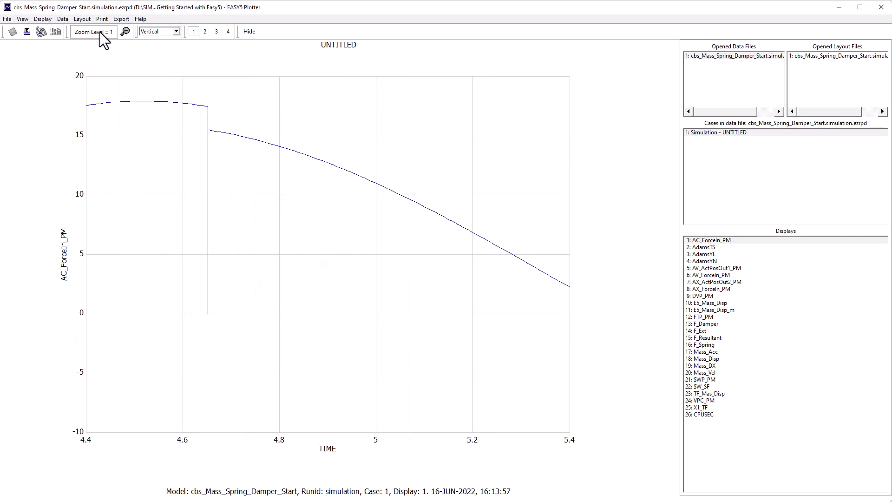
{"action": "left_click", "coordinate": [125, 31]}
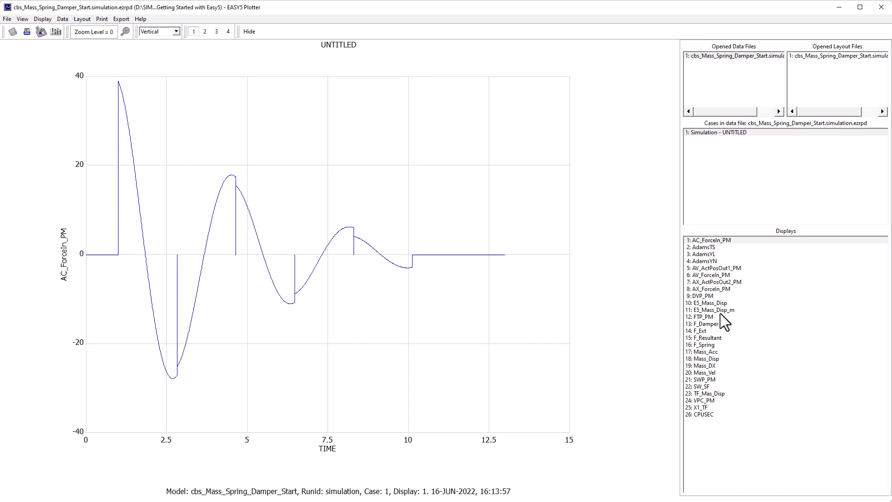
- Add Mass_DX as a new curve with increased width to the layout display of Mass_Disp, TF_Mas_Disp and E5_Mass_Disp_m
{"action": "left_click", "coordinate": [852, 56]}
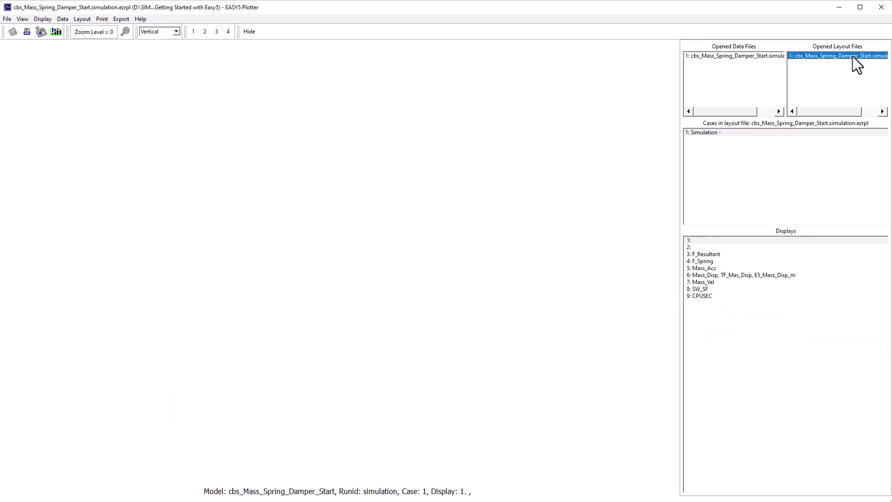
{"action": "left_click", "coordinate": [780, 275]}
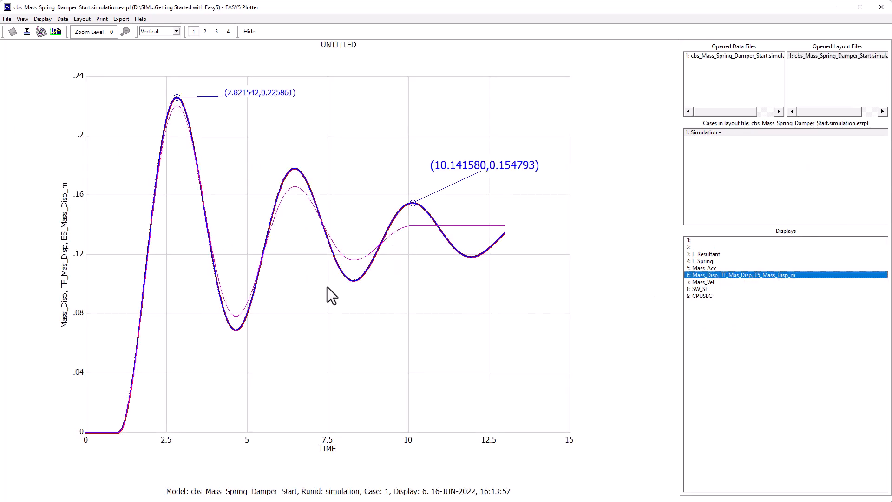
{"action": "right_click", "coordinate": [308, 299]}
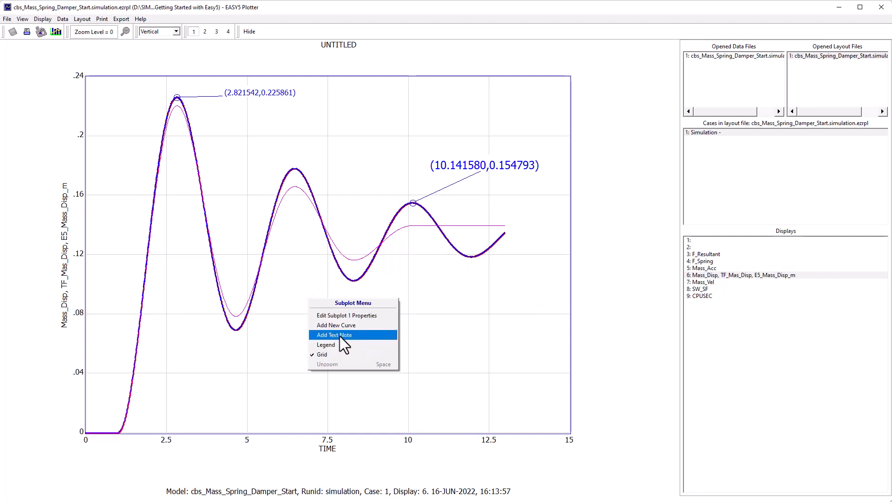
{"action": "left_click", "coordinate": [340, 326]}
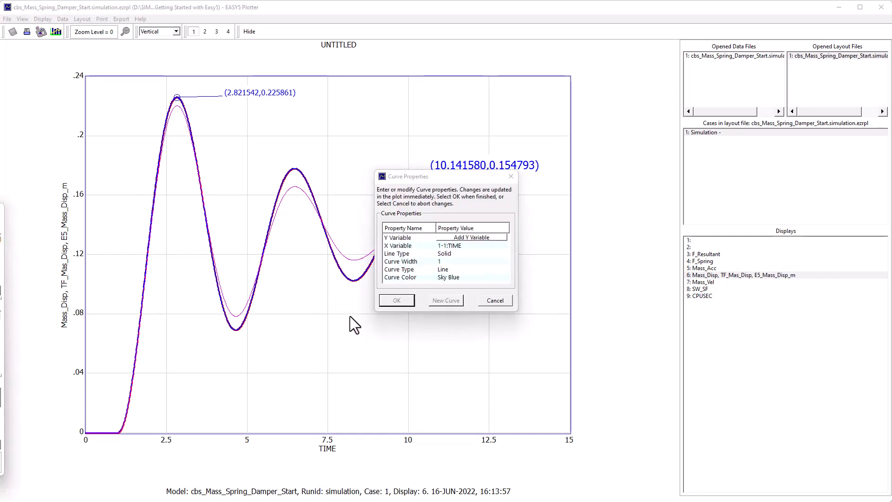
{"action": "left_click_drag", "start_coordinate": [0, 212], "coordinate": [240, 155]}
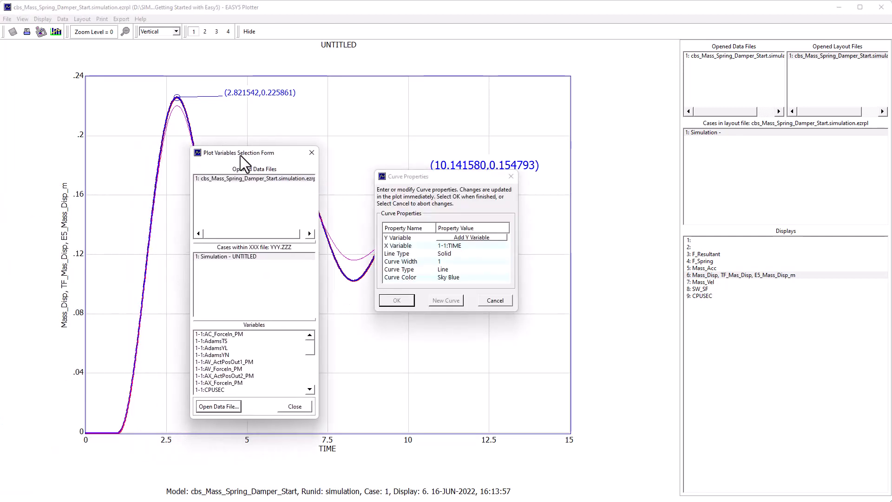
{"action": "left_click_drag", "start_coordinate": [310, 352], "coordinate": [311, 389]}
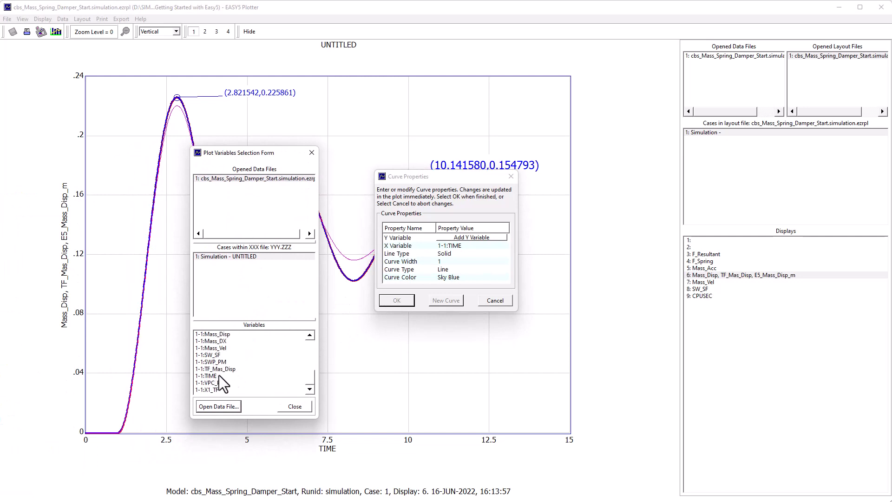
{"action": "double_click", "coordinate": [220, 342]}
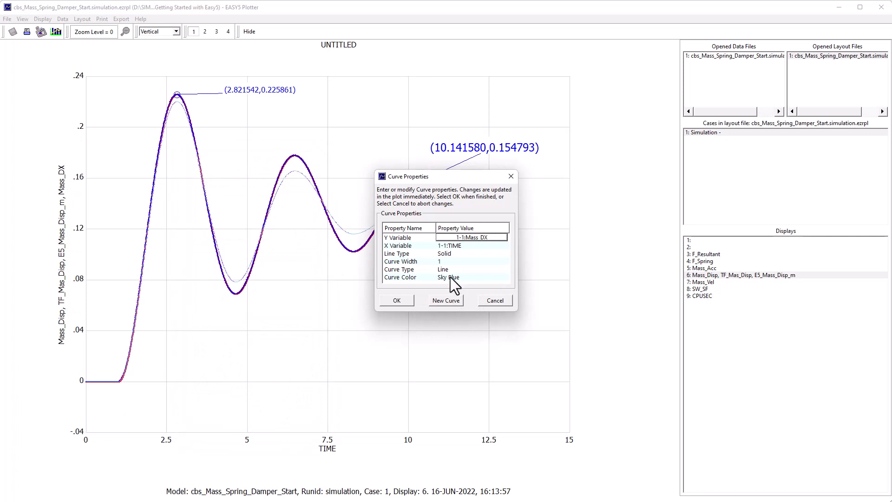
{"action": "left_click", "coordinate": [448, 261]}
{"action": "left_click", "coordinate": [504, 259]}
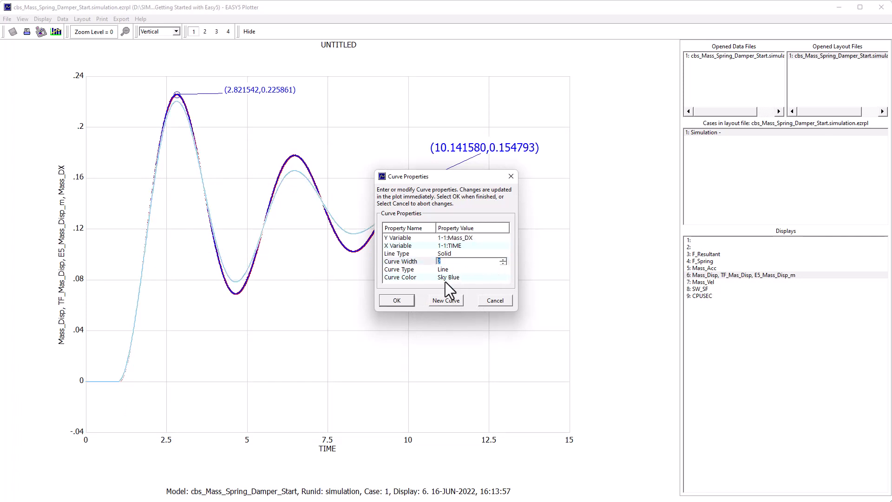
{"action": "left_click", "coordinate": [397, 301]}
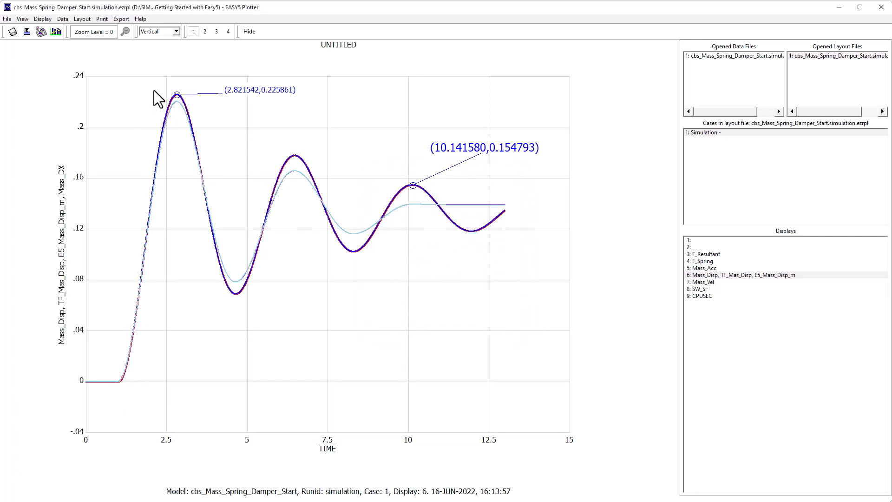
- Compare the E5_Mass_Disp_m and Mass_DX curves closely around their first displacement peak
{"action": "left_click_drag", "start_coordinate": [149, 85], "coordinate": [211, 136]}
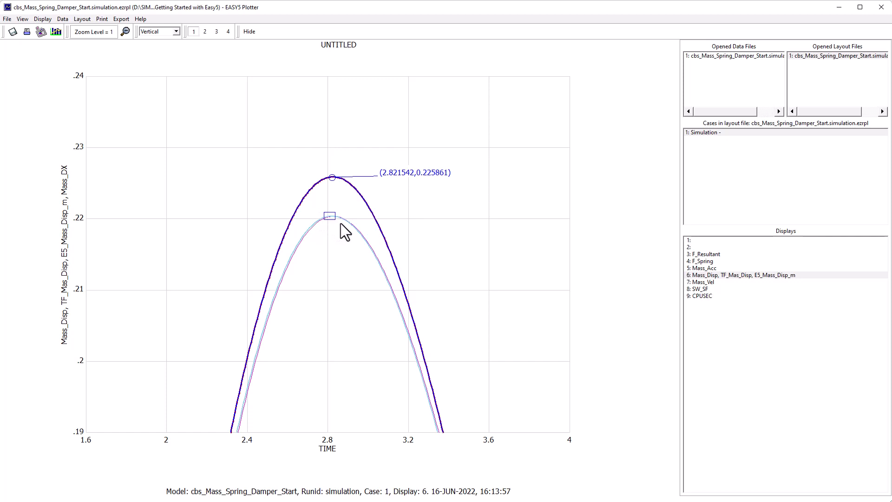
{"action": "left_click_drag", "start_coordinate": [339, 222], "coordinate": [347, 227]}
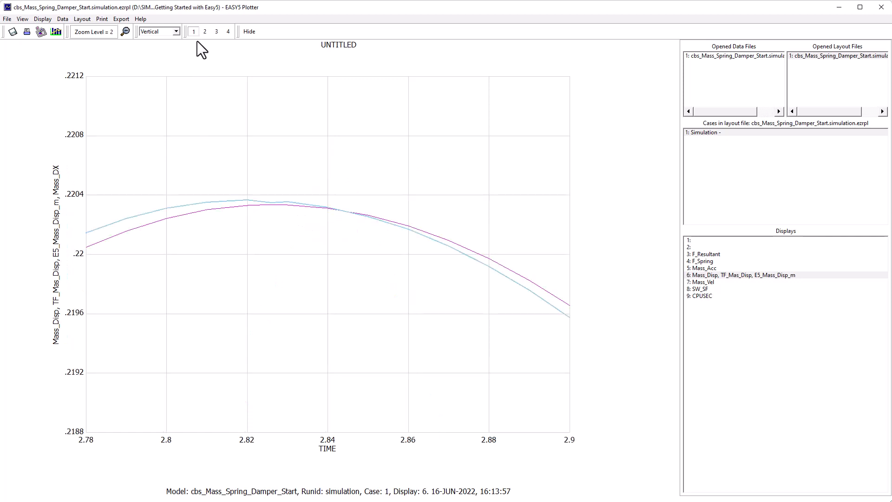
{"action": "left_click", "coordinate": [126, 31]}
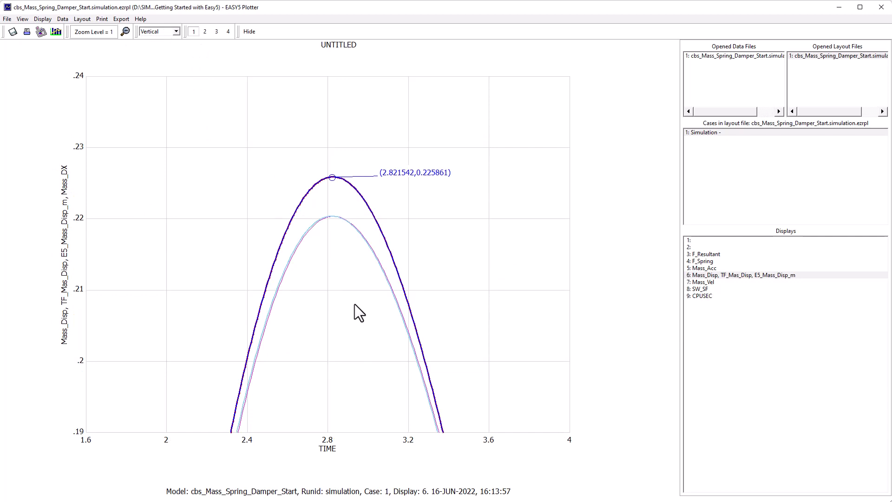
{"action": "left_click", "coordinate": [126, 31]}
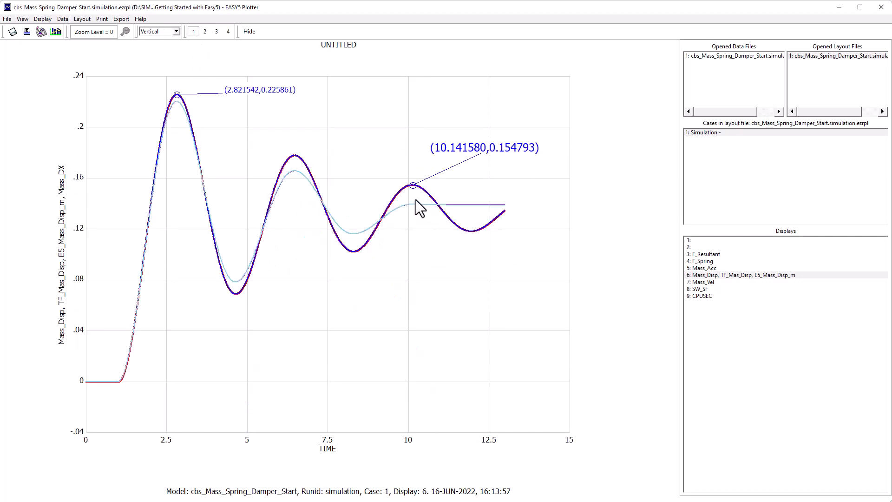
- Compare how the E5_Mass_Disp_m and Mass_DX curves settle after 10 s, highlighting each curve in turn
{"action": "left_click_drag", "start_coordinate": [415, 200], "coordinate": [517, 214]}
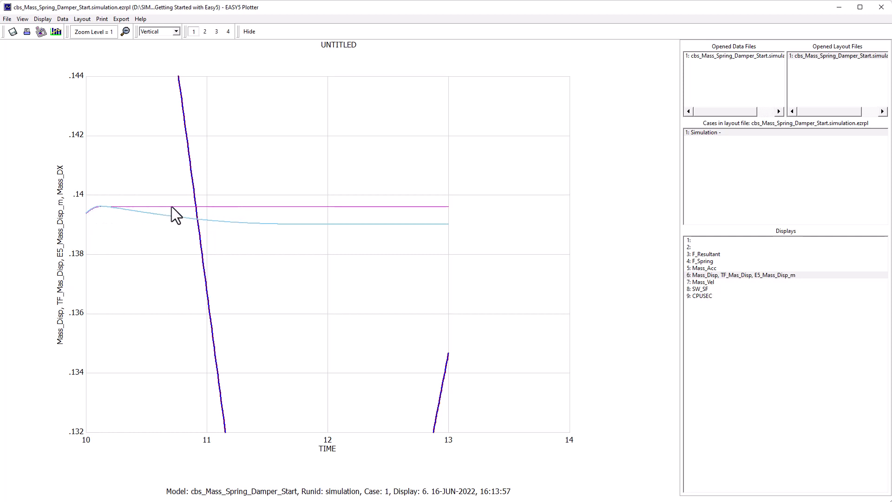
{"action": "left_click", "coordinate": [233, 207]}
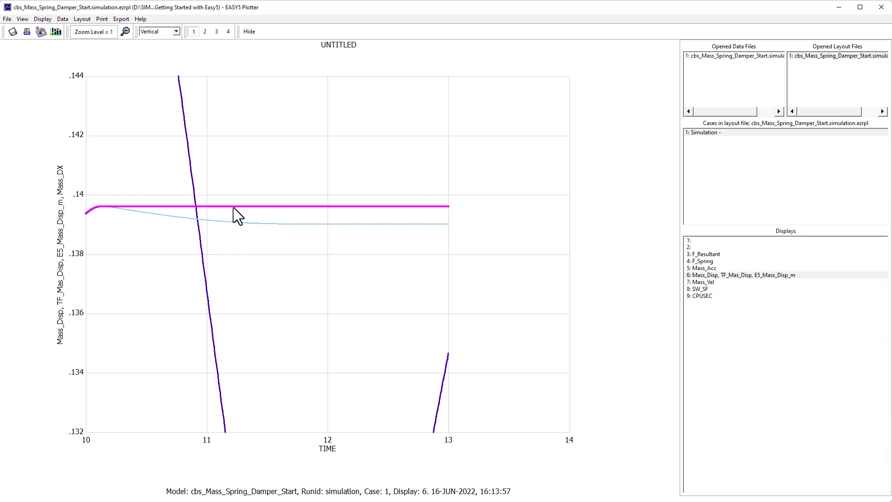
{"action": "left_click", "coordinate": [170, 217]}
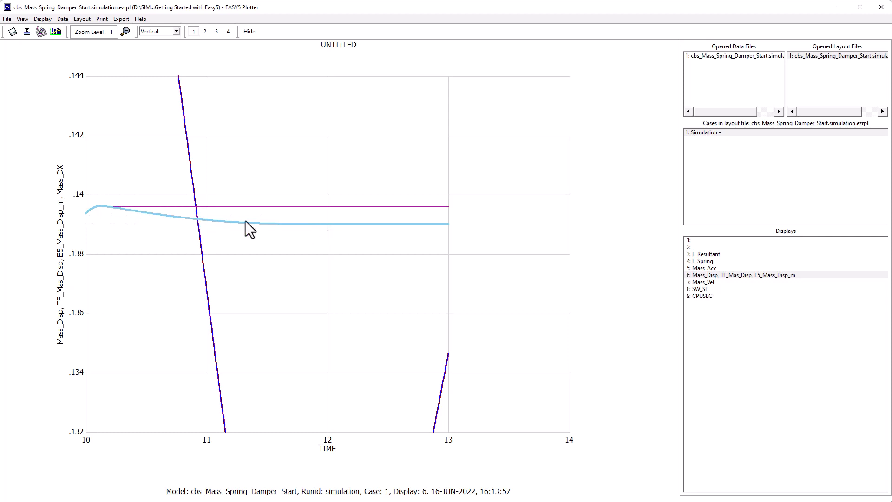
{"action": "left_click", "coordinate": [430, 207]}
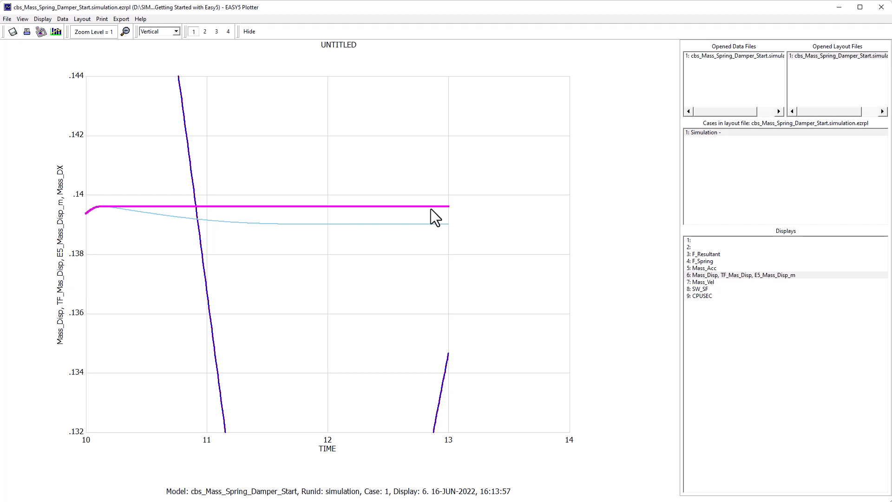
{"action": "left_click", "coordinate": [389, 225]}
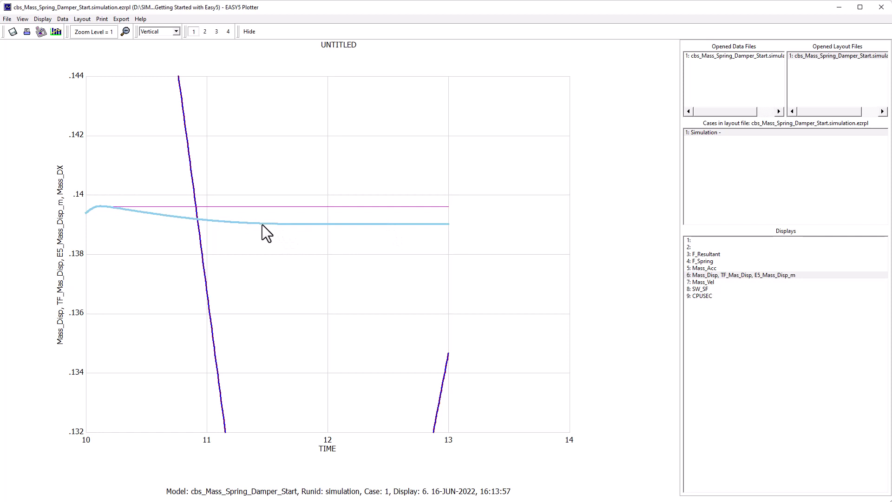
{"action": "left_click", "coordinate": [126, 30]}
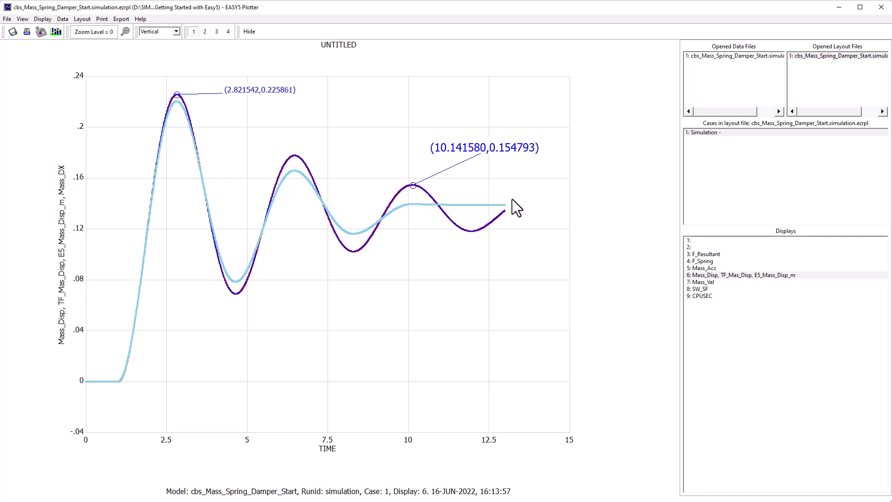
- Compare the final resting levels of E5_Mass_Disp_m and Mass_DX between about 12.4 and 13 s
{"action": "left_click_drag", "start_coordinate": [510, 201], "coordinate": [486, 209]}
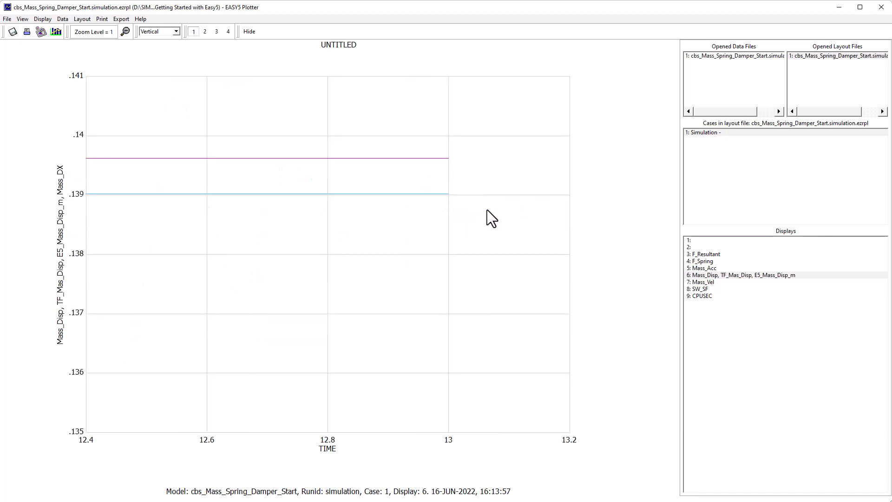
{"action": "left_click", "coordinate": [361, 159]}
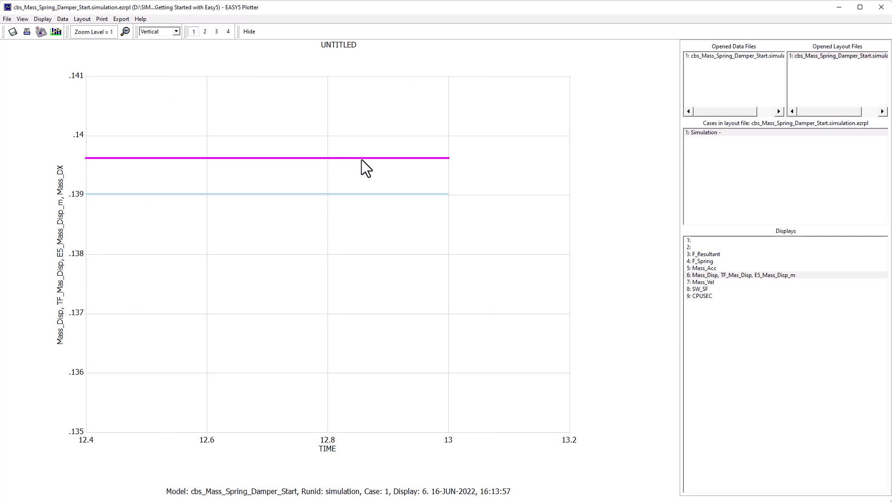
{"action": "left_click", "coordinate": [379, 194]}
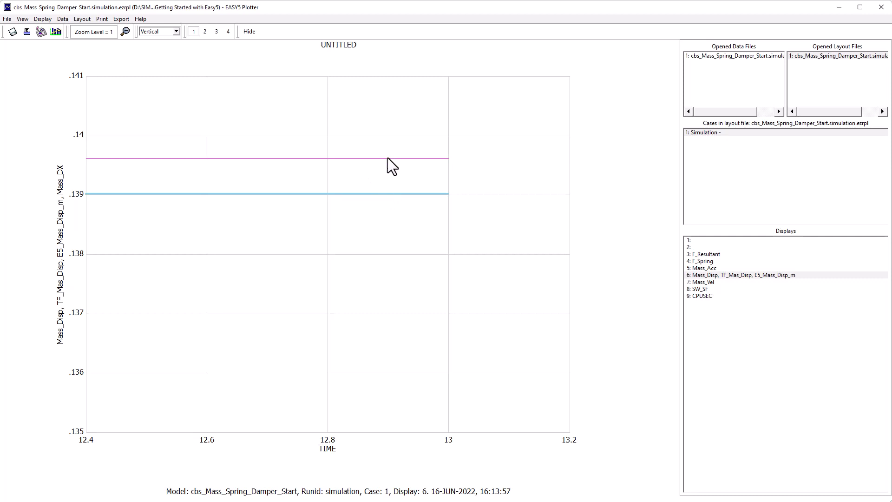
{"action": "left_click", "coordinate": [126, 31]}
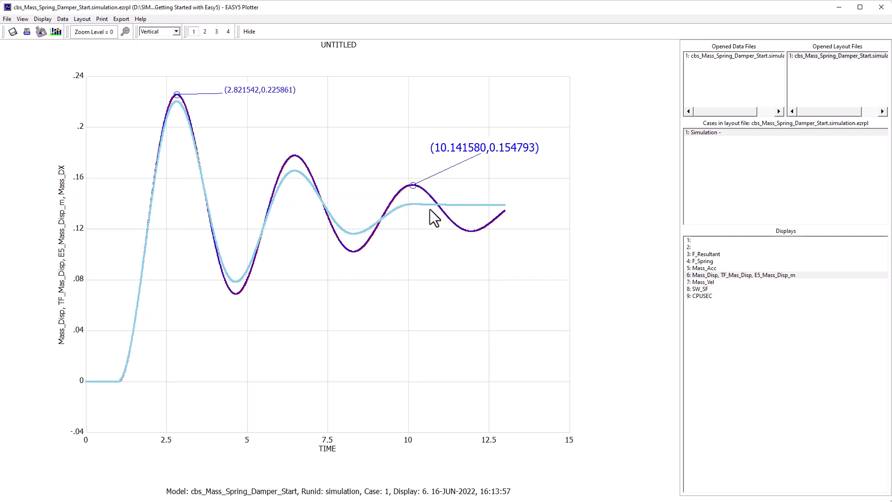
- Close the plotter and save the changes to the simulation layout file
{"action": "left_click", "coordinate": [881, 7]}
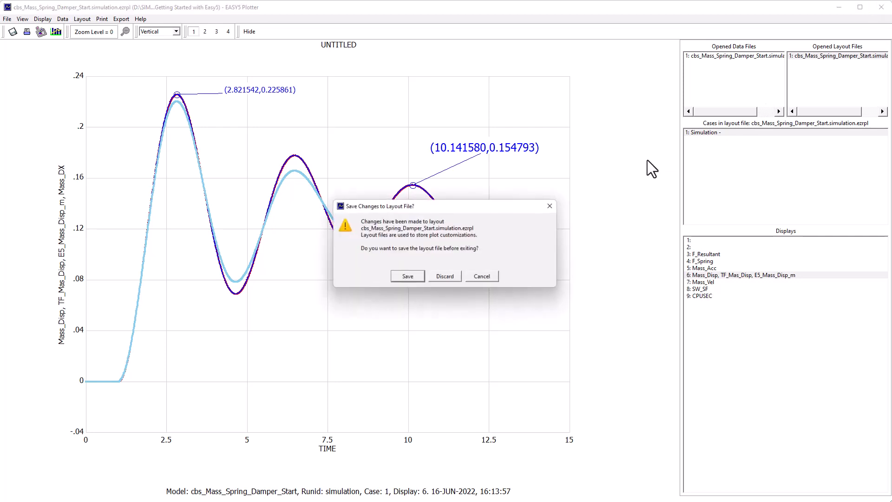
{"action": "left_click", "coordinate": [408, 276]}
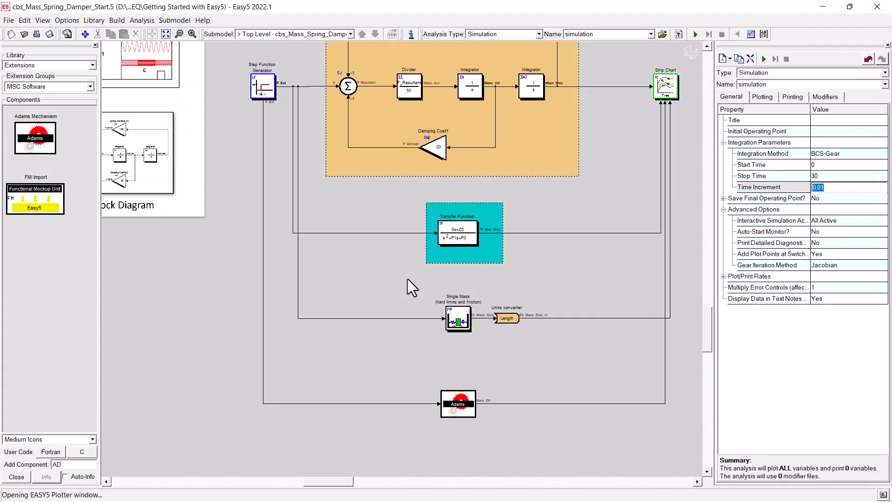
- Set the Single Mass component's hard limits to a maximum displacement of 25 cm and a minimum of -25 cm
{"action": "left_click", "coordinate": [455, 320]}
{"action": "double_click", "coordinate": [456, 321]}
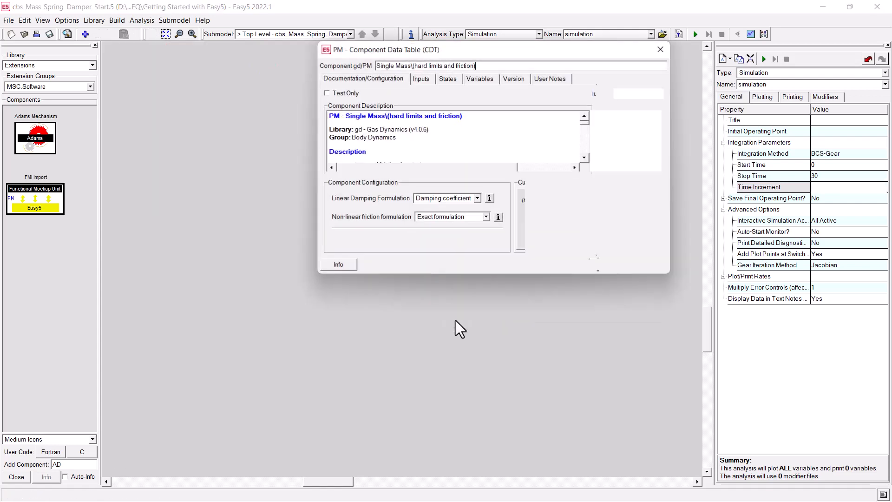
{"action": "left_click", "coordinate": [420, 79]}
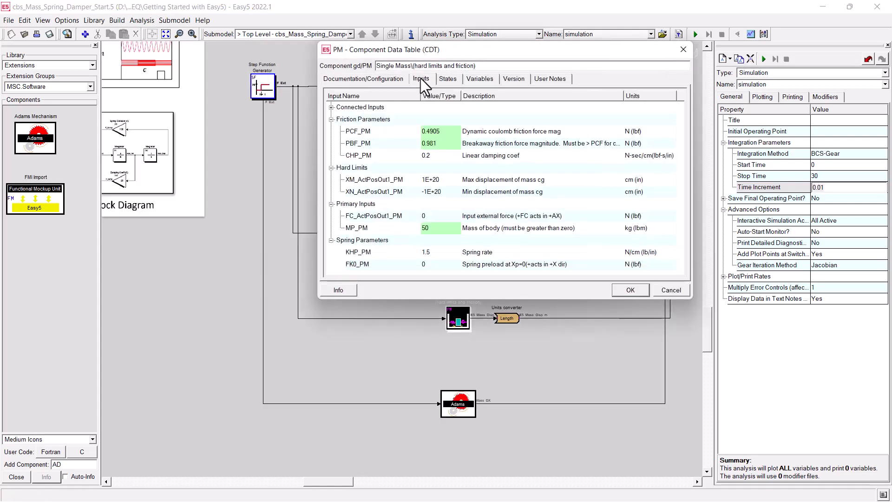
{"action": "left_click", "coordinate": [442, 180]}
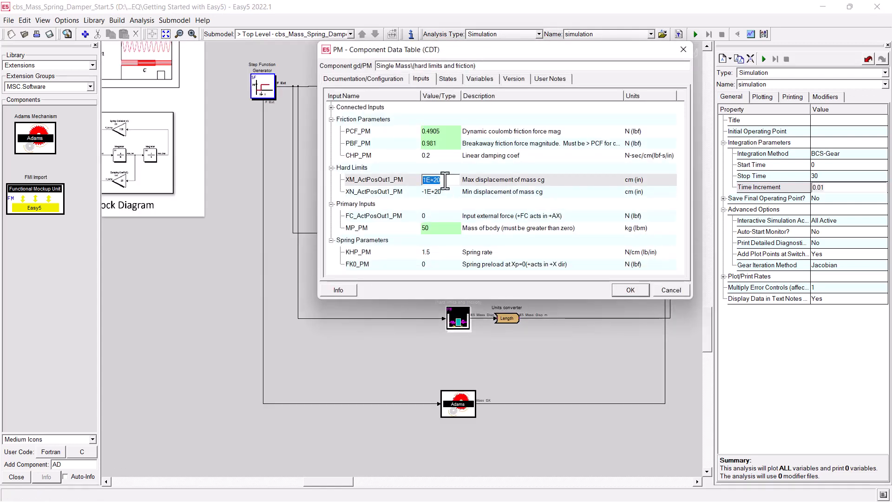
{"action": "type", "text": "25"}
{"action": "left_click", "coordinate": [447, 194]}
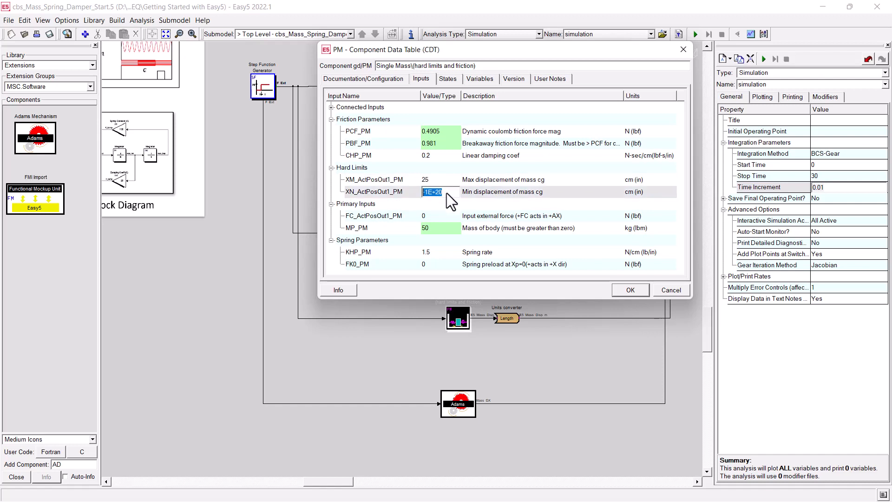
{"action": "type", "text": "-25"}
{"action": "left_click", "coordinate": [631, 290]}
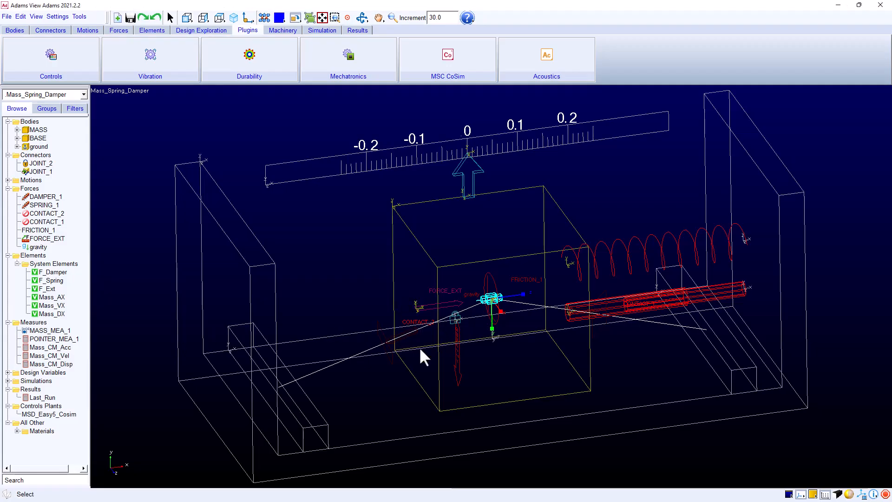
- Activate the CONTACT_2 contact force between the mass and the base's stop in the Adams model
{"action": "left_click_drag", "start_coordinate": [369, 302], "coordinate": [353, 299]}
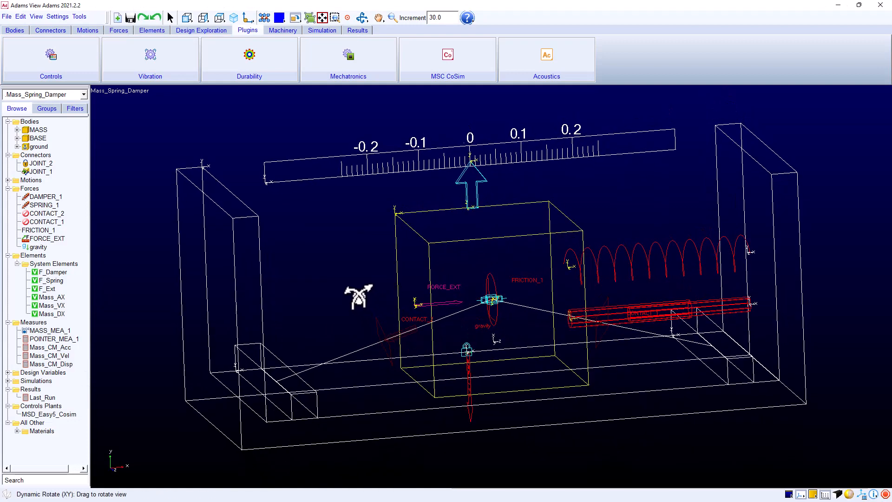
{"action": "right_click", "coordinate": [386, 339]}
{"action": "mouse_move", "coordinate": [421, 350]}
{"action": "left_click", "coordinate": [497, 433]}
{"action": "left_click", "coordinate": [333, 128]}
{"action": "left_click", "coordinate": [351, 164]}
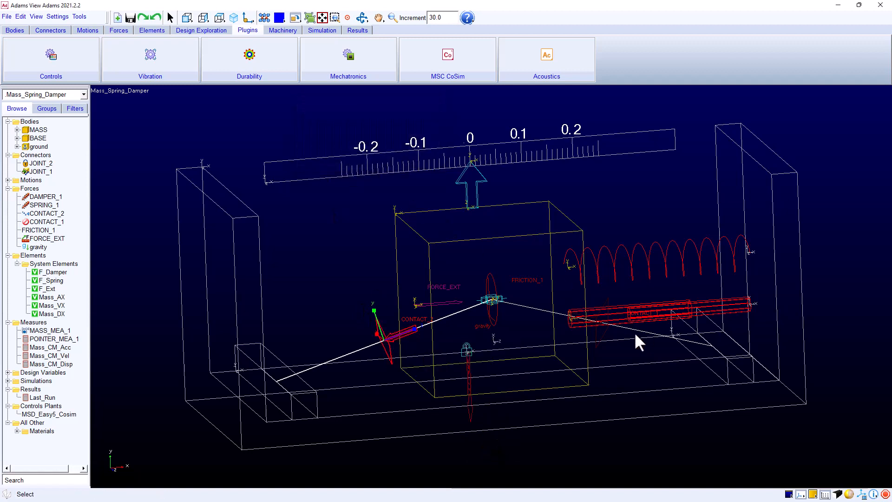
- Activate the CONTACT_1 contact force on the spring and damper side of the mass
{"action": "right_click", "coordinate": [607, 323]}
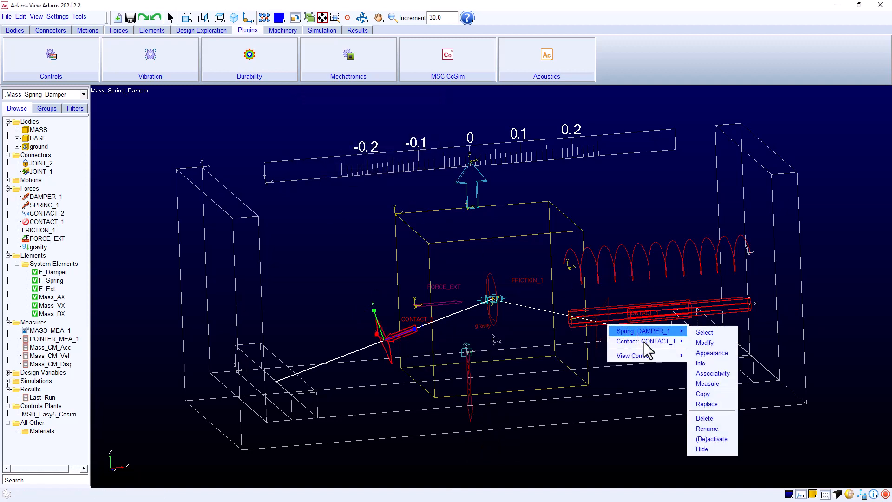
{"action": "mouse_move", "coordinate": [654, 342]}
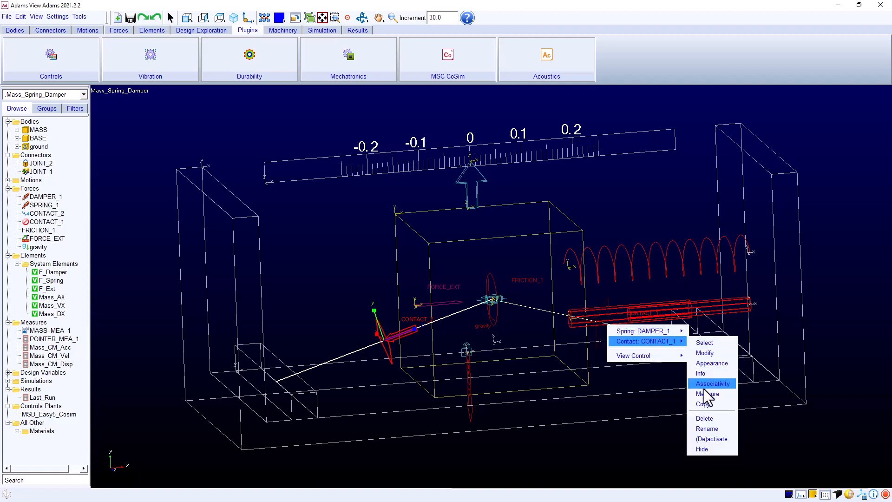
{"action": "left_click", "coordinate": [711, 439]}
{"action": "left_click", "coordinate": [336, 130]}
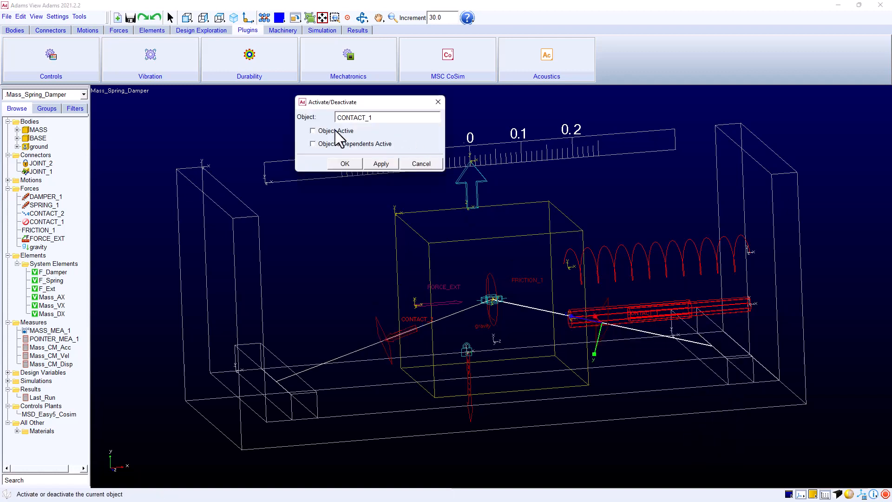
{"action": "left_click", "coordinate": [343, 161]}
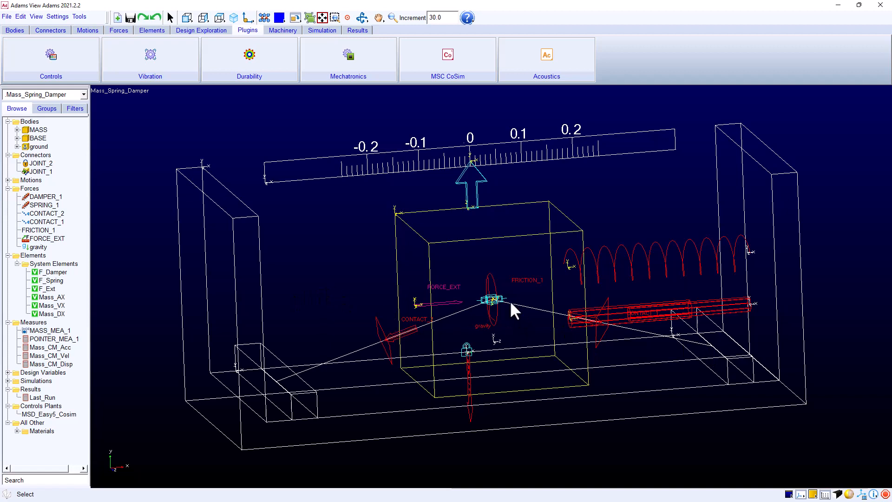
- Re-export the MSD_Easy5_Cosim controls plant for Easy5 with its existing settings and dismiss the message window
{"action": "left_click", "coordinate": [65, 49]}
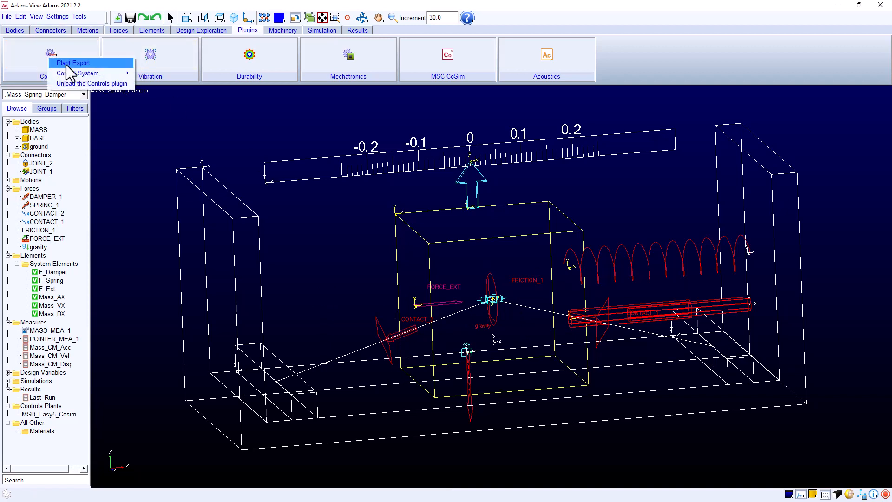
{"action": "left_click", "coordinate": [66, 65]}
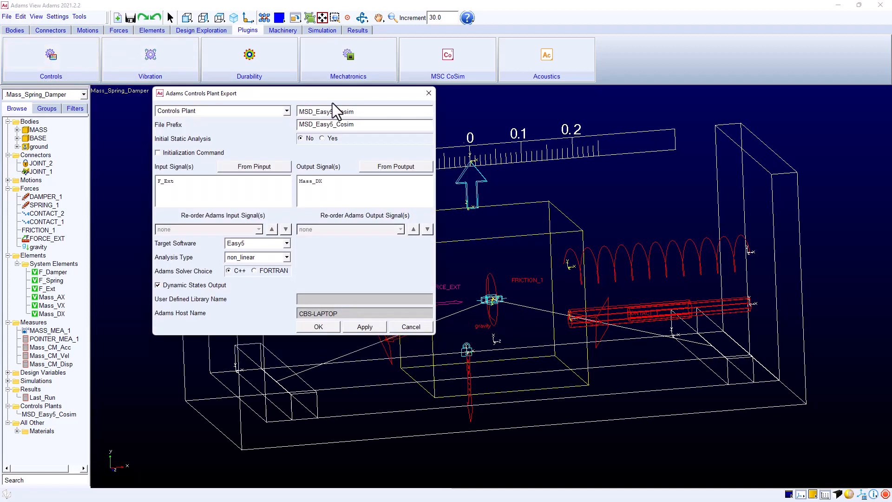
{"action": "left_click", "coordinate": [324, 328]}
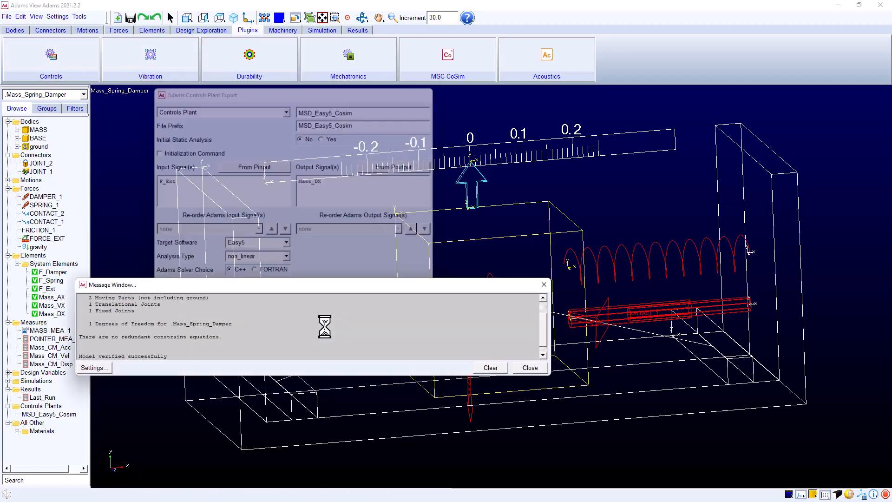
{"action": "left_click", "coordinate": [529, 370]}
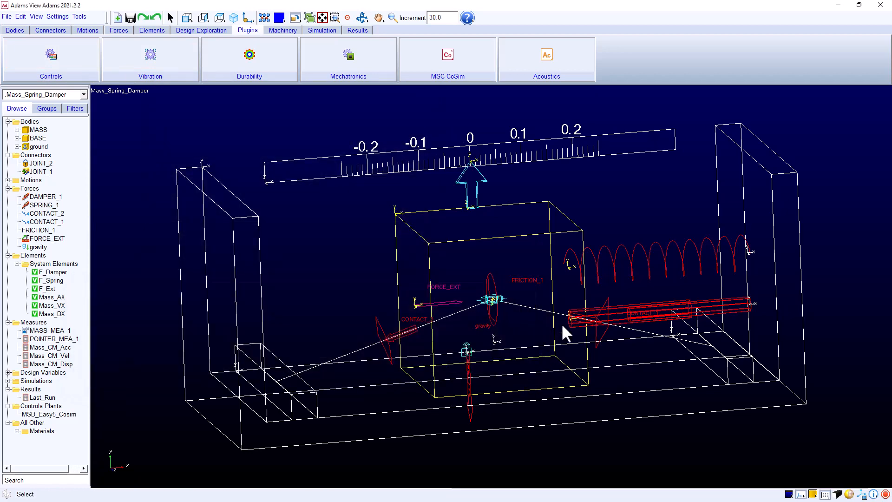
- Switch to Easy5 and set the Step Function Generator's step input value STP_SF to 35
{"action": "left_click", "coordinate": [837, 5]}
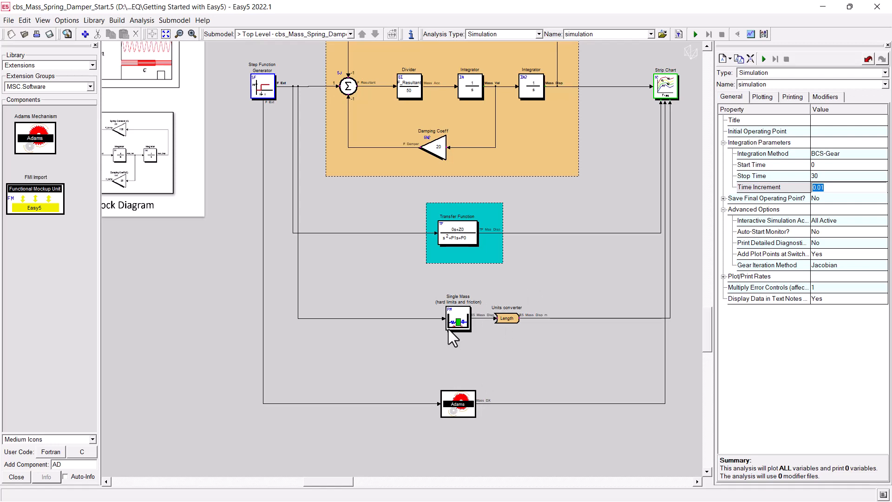
{"action": "left_click", "coordinate": [265, 93]}
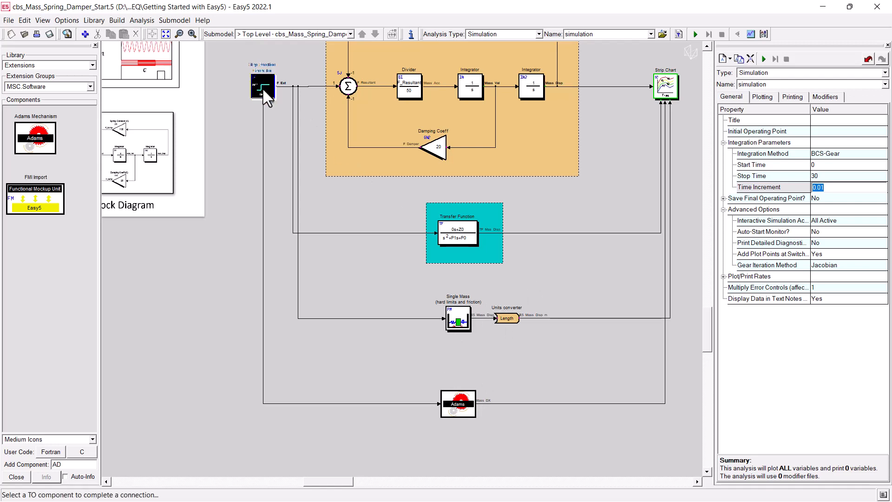
{"action": "double_click", "coordinate": [263, 91]}
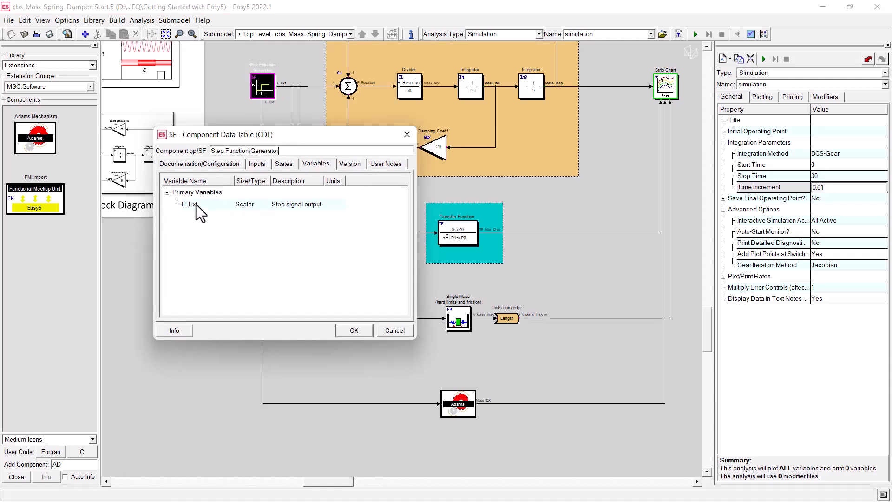
{"action": "left_click", "coordinate": [259, 162]}
{"action": "left_click", "coordinate": [258, 216]}
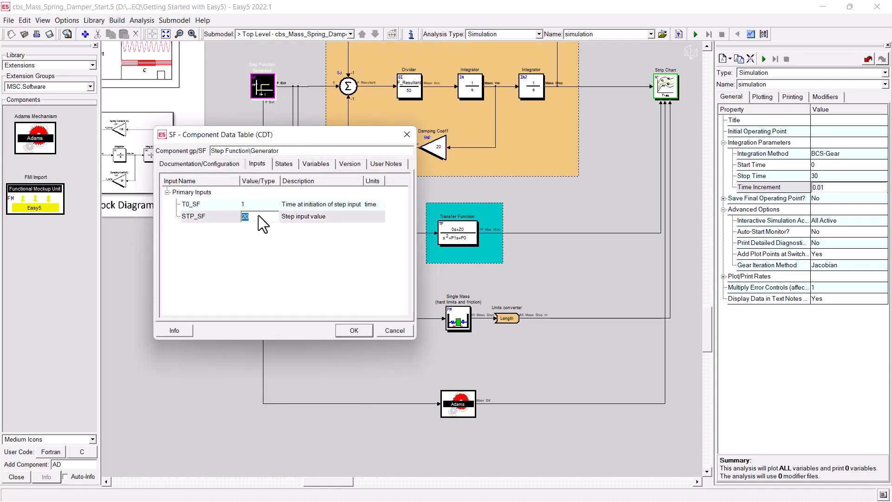
{"action": "type", "text": "35"}
{"action": "left_click", "coordinate": [353, 331]}
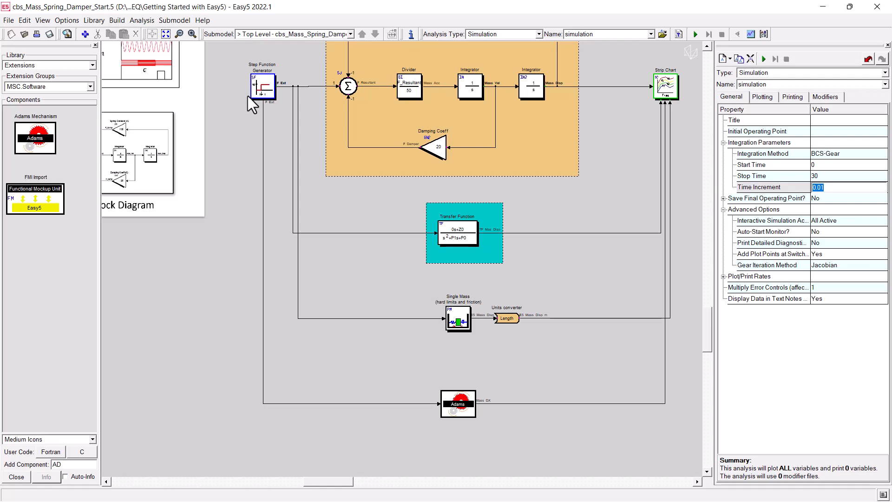
- Run the co-simulation, watch the displacement curves on the strip chart beside the Adams animation, and stop the run after about 8 s
{"action": "left_click", "coordinate": [763, 59]}
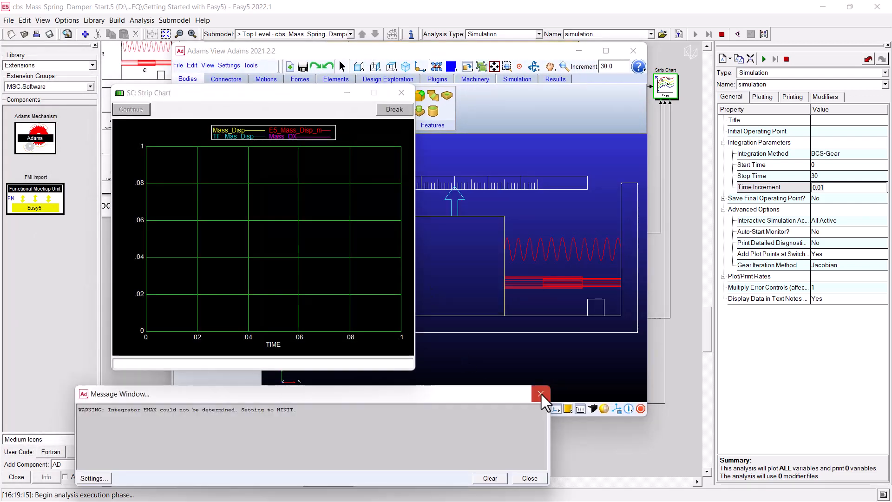
{"action": "left_click", "coordinate": [541, 393]}
{"action": "left_click_drag", "start_coordinate": [306, 93], "coordinate": [263, 98]}
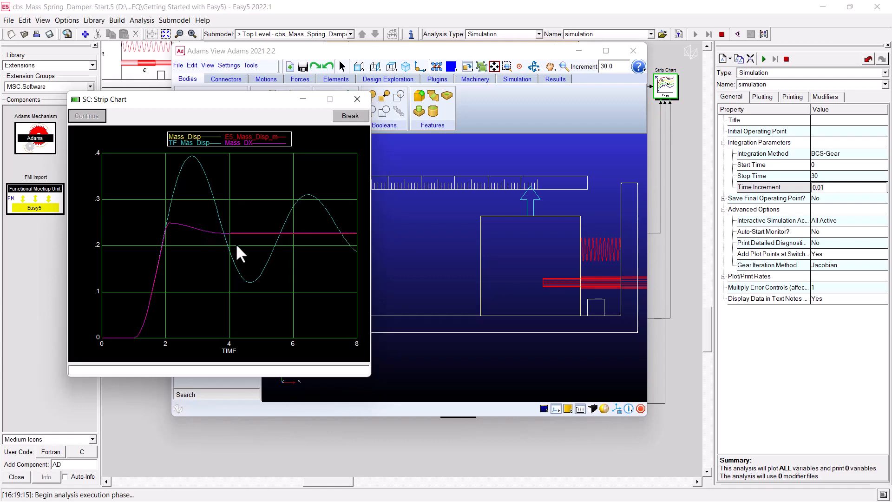
{"action": "left_click", "coordinate": [786, 60]}
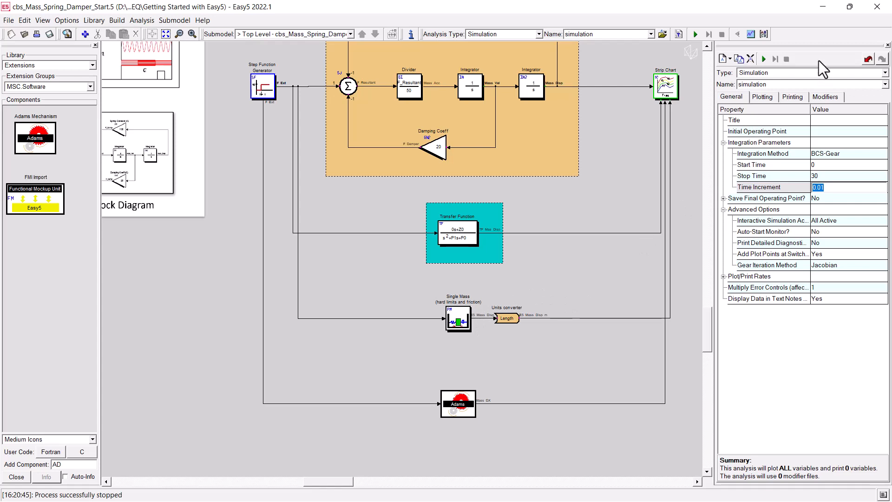
- Plot the combined Mass_Disp, TF_Mas_Disp, E5_Mass_Disp_m and Mass_DX display from the layout file and move its data-point marker to the first peak
{"action": "left_click", "coordinate": [751, 34]}
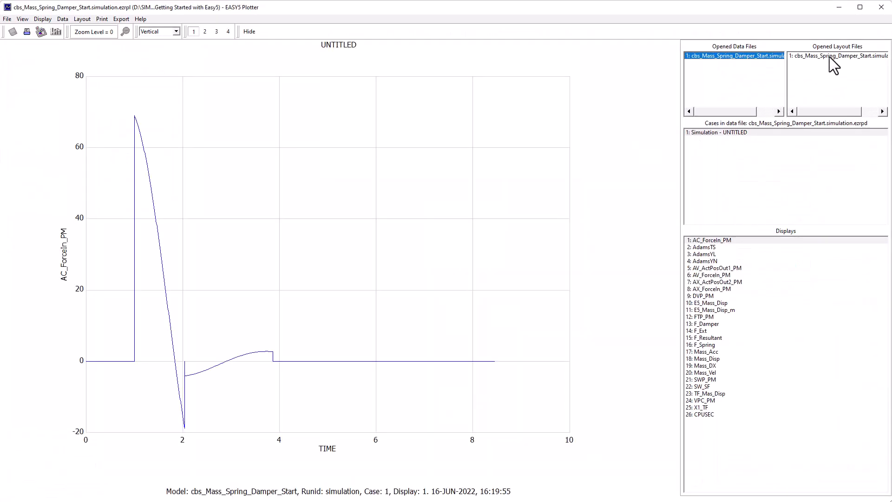
{"action": "left_click", "coordinate": [829, 57]}
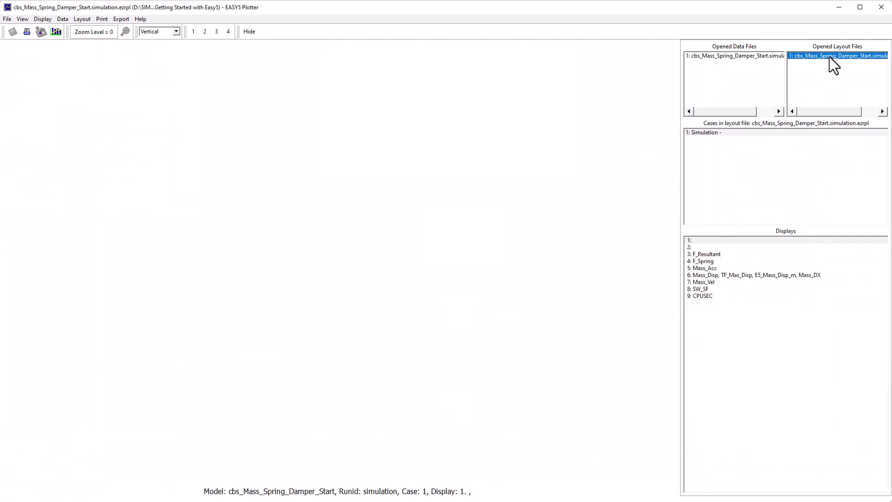
{"action": "left_click", "coordinate": [777, 282]}
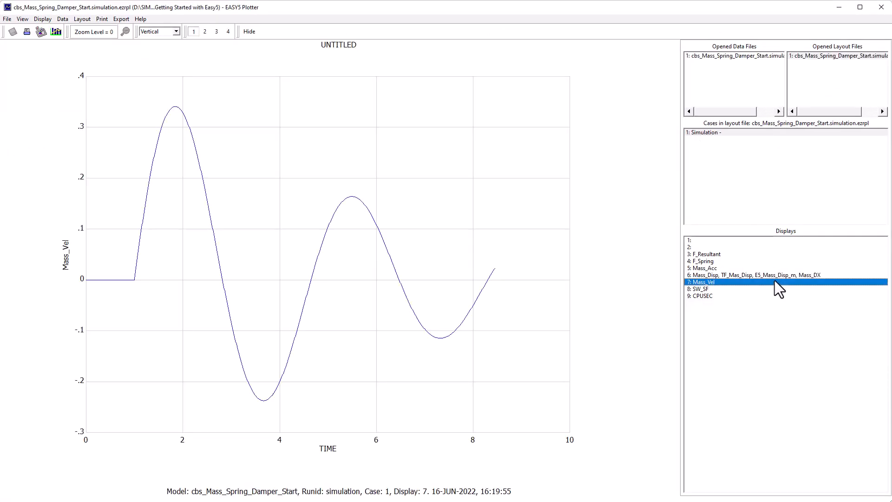
{"action": "left_click", "coordinate": [773, 275]}
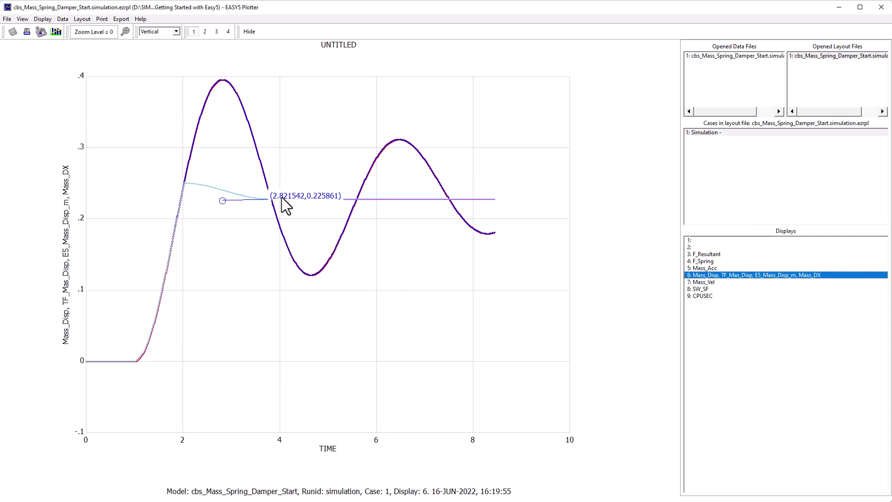
{"action": "left_click_drag", "start_coordinate": [224, 201], "coordinate": [221, 84]}
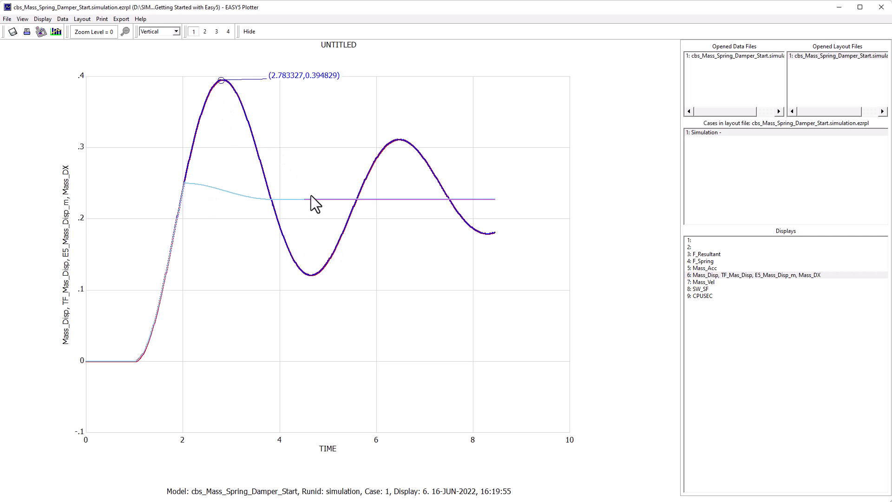
- Compare the settled levels of E5_Mass_Disp_m and Mass_DX between about 4.4 and 5.5 s
{"action": "left_click_drag", "start_coordinate": [298, 193], "coordinate": [323, 210]}
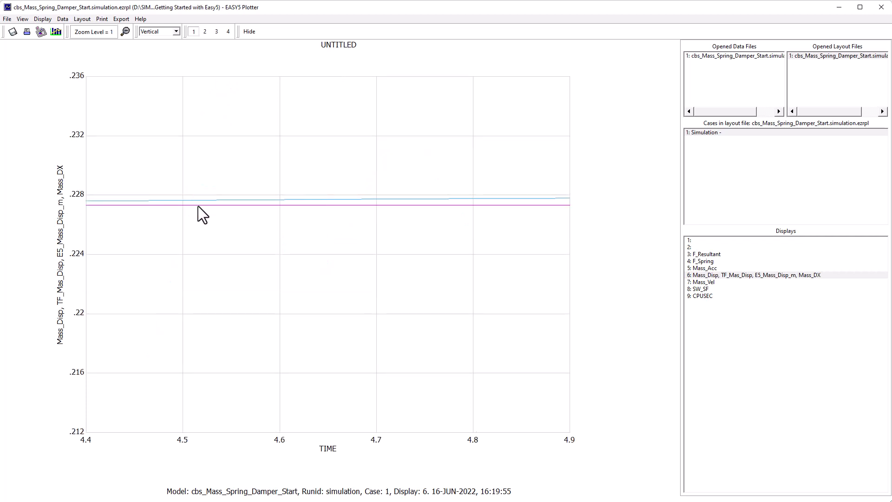
{"action": "left_click", "coordinate": [126, 31]}
{"action": "left_click_drag", "start_coordinate": [328, 193], "coordinate": [345, 207]}
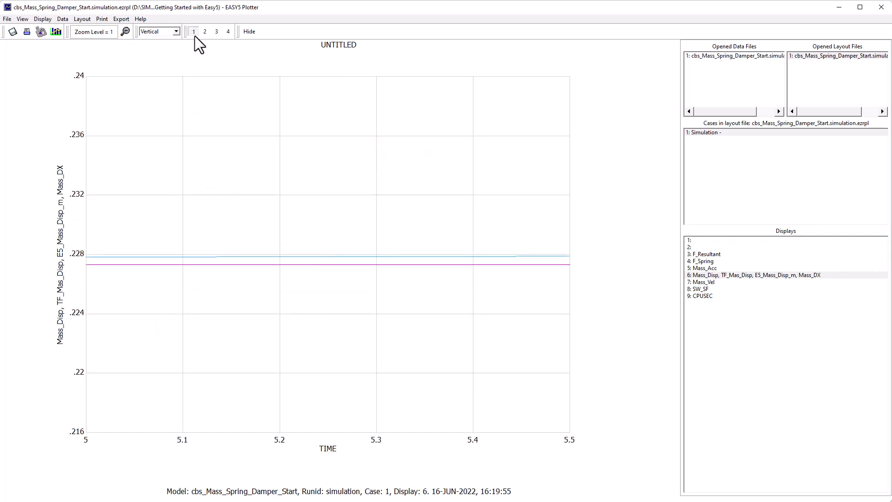
{"action": "left_click", "coordinate": [126, 31]}
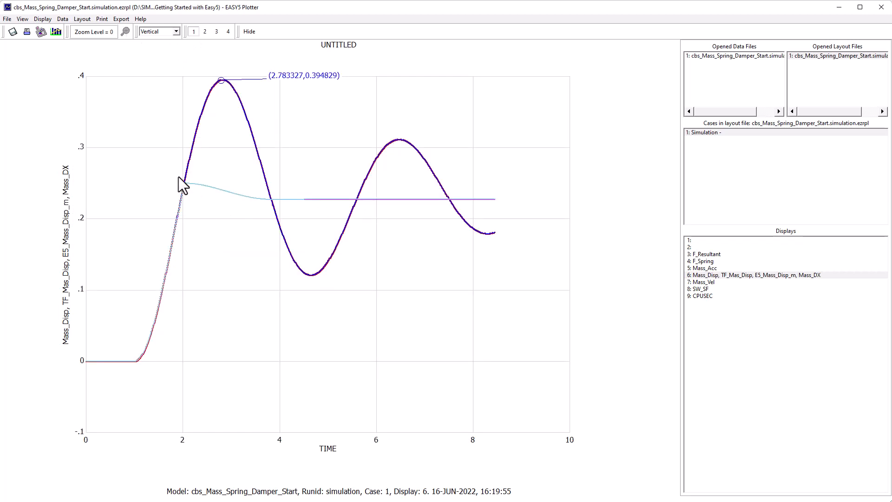
- Examine how E5_Mass_Disp_m and Mass_DX behave on hitting the hard limit between about 1.9 and 2.3 s, highlighting each curve
{"action": "left_click_drag", "start_coordinate": [193, 188], "coordinate": [194, 188]}
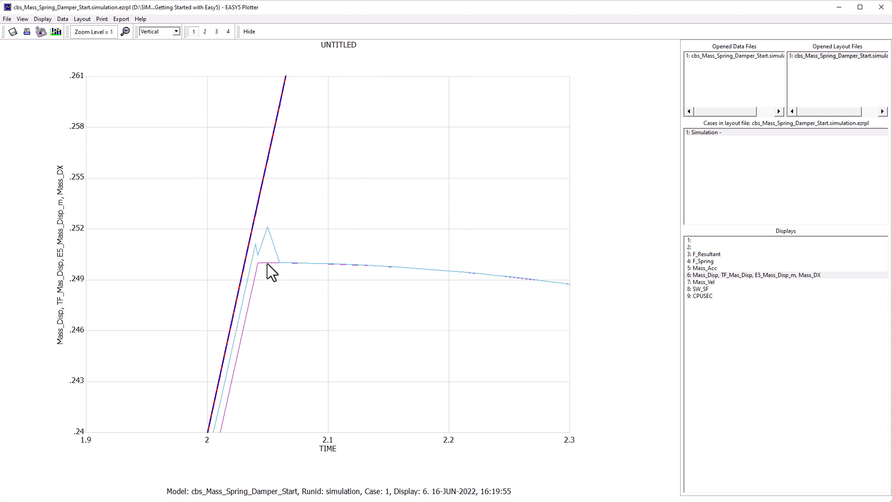
{"action": "left_click", "coordinate": [252, 287]}
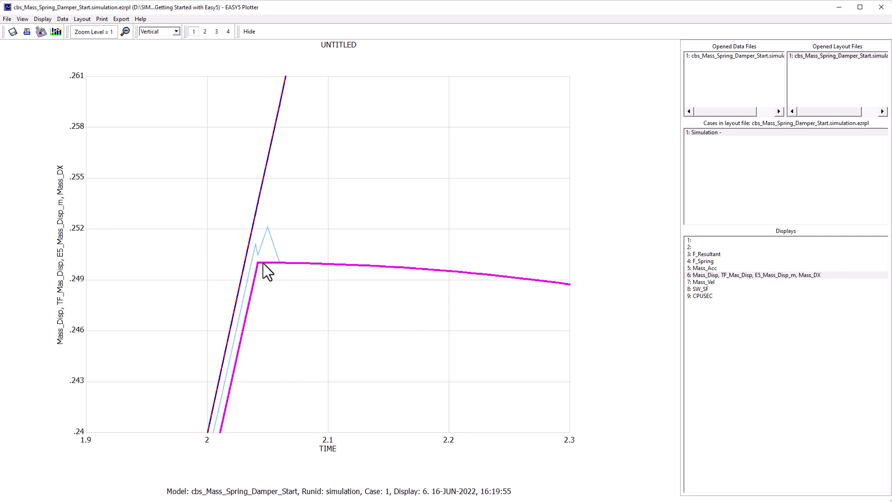
{"action": "left_click", "coordinate": [280, 263]}
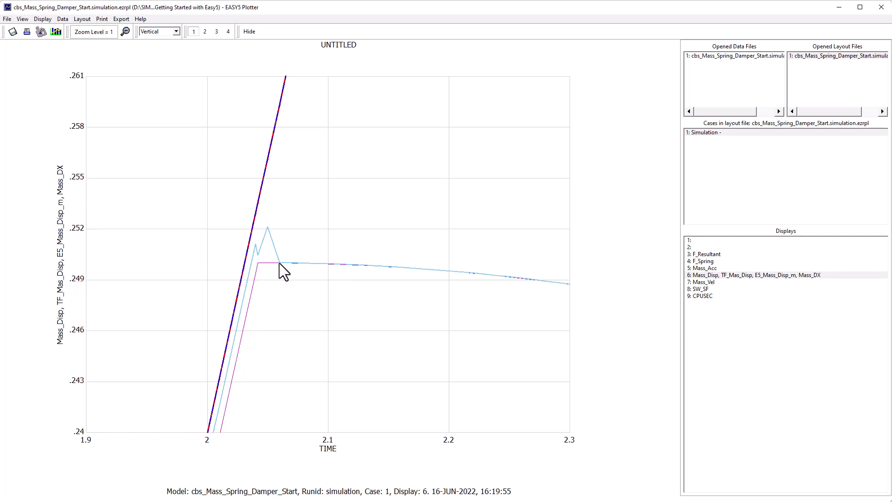
{"action": "left_click", "coordinate": [260, 253]}
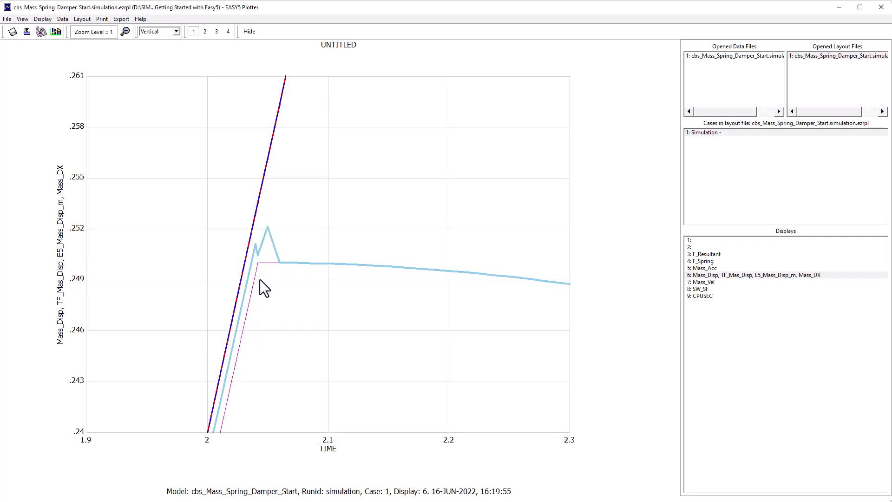
- Close the plotter and save the changes to the simulation layout file
{"action": "left_click", "coordinate": [126, 32]}
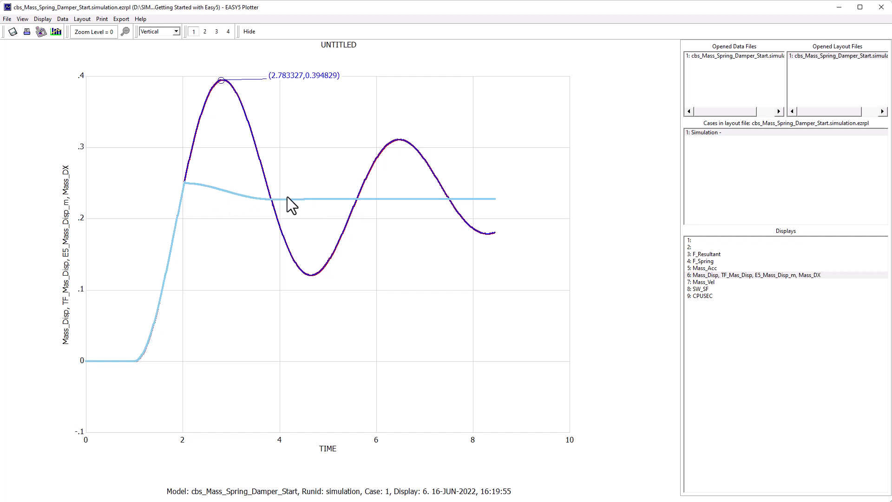
{"action": "left_click", "coordinate": [882, 7]}
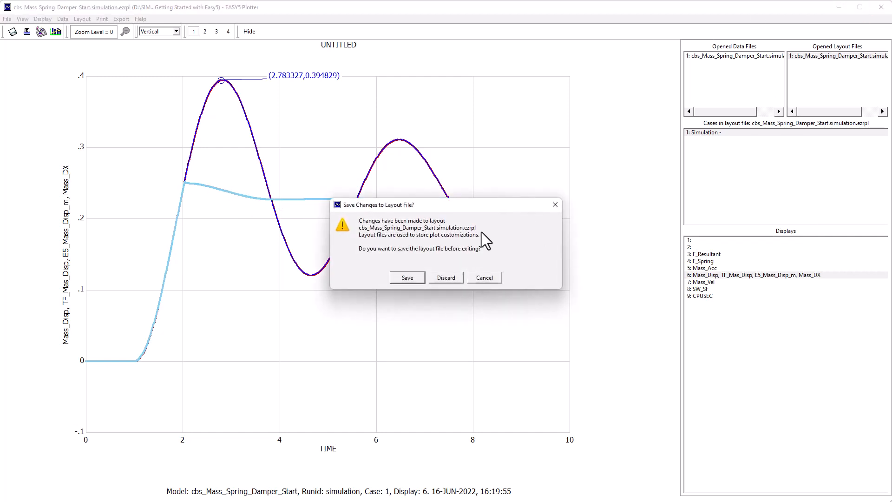
{"action": "left_click", "coordinate": [403, 281]}
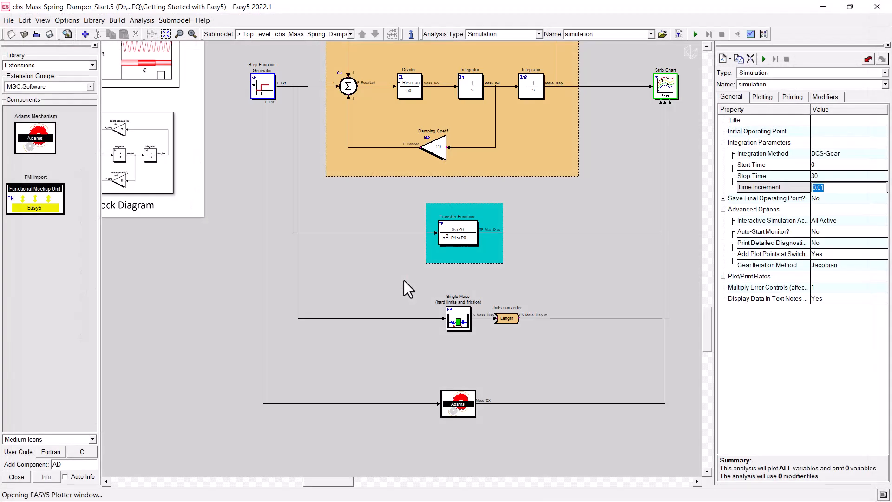